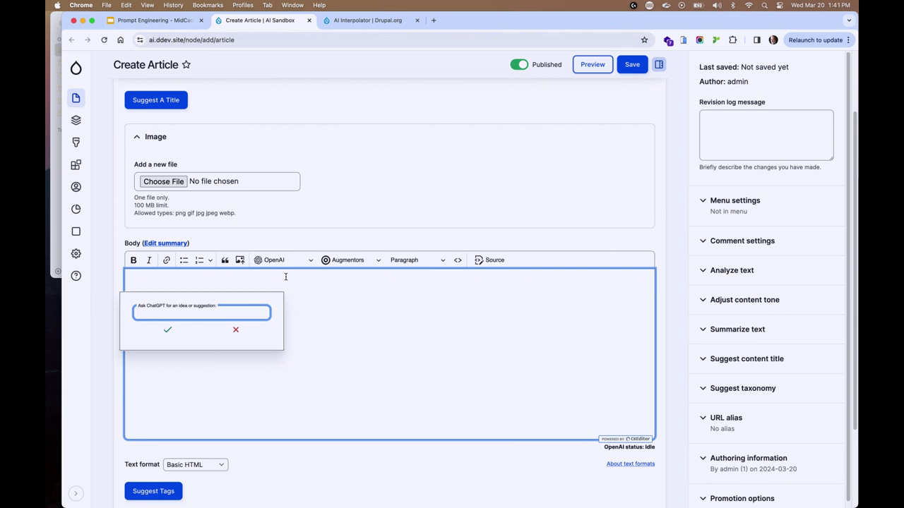
# - Generate body text with the ChatGPT prompt "Write an article about the Drupal CMS", and clear the generated text from the body
pyautogui.write('Write an article about the Drupal CMS')
pyautogui.press('Return')
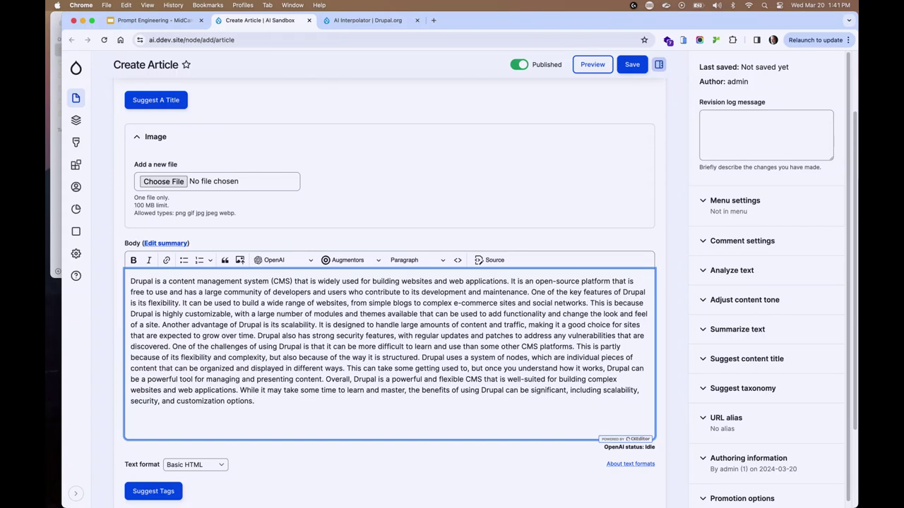
pyautogui.press('super+a')
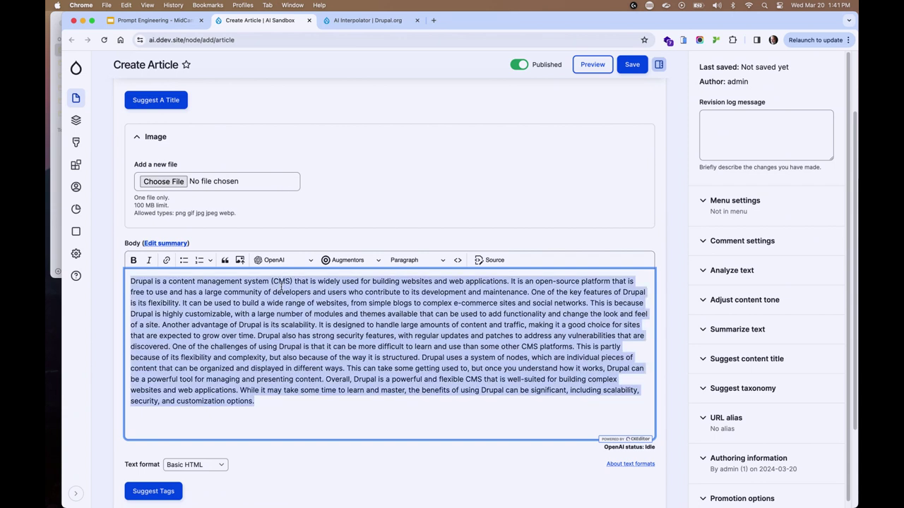
pyautogui.press('BackSpace')
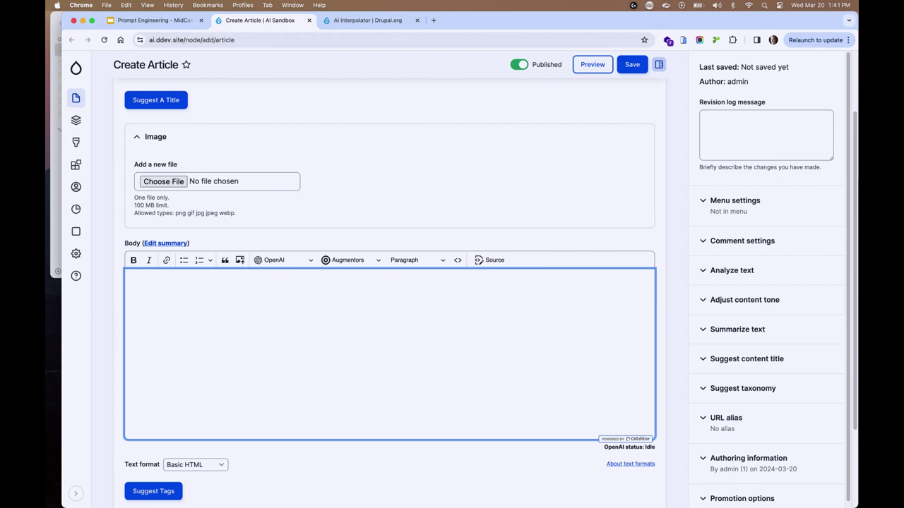
# - Enter "The Drupal CMS" in the body and run the Article augmentor on that text
pyautogui.write('The Drupal CMS')
pyautogui.press('super+a')
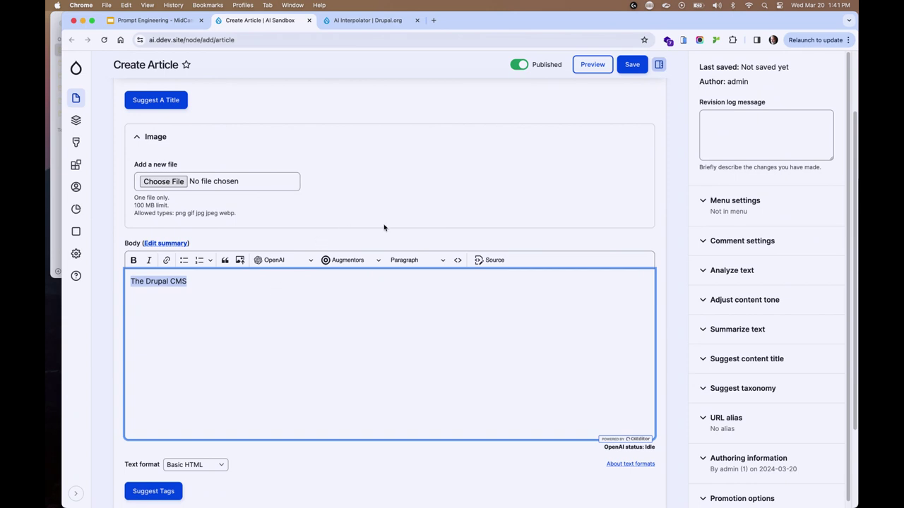
pyautogui.click(365, 266)
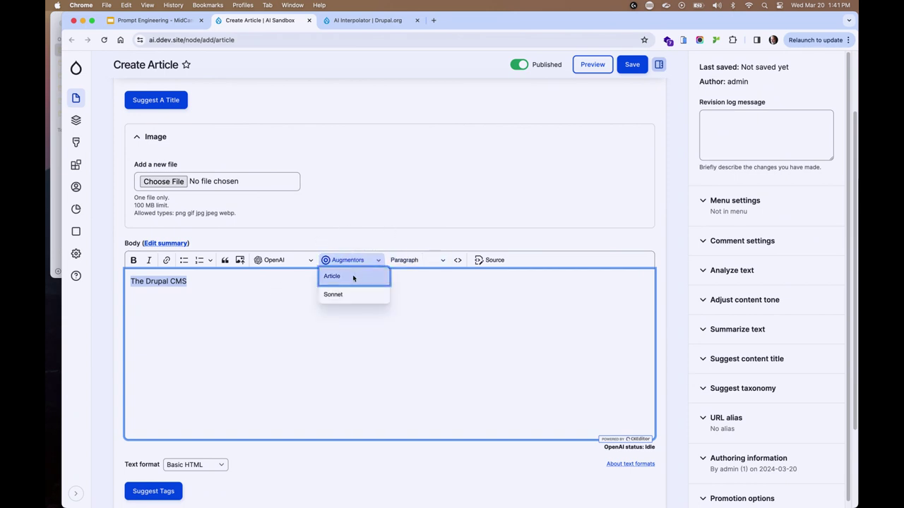
pyautogui.click(353, 278)
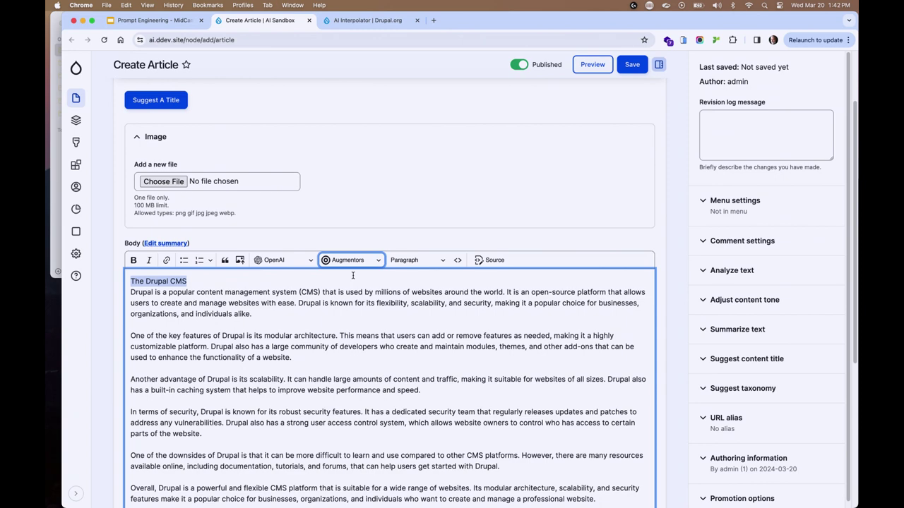
# - Delete the References section and its blank line from the end of the generated article
pyautogui.scroll(-4, 335, 367)
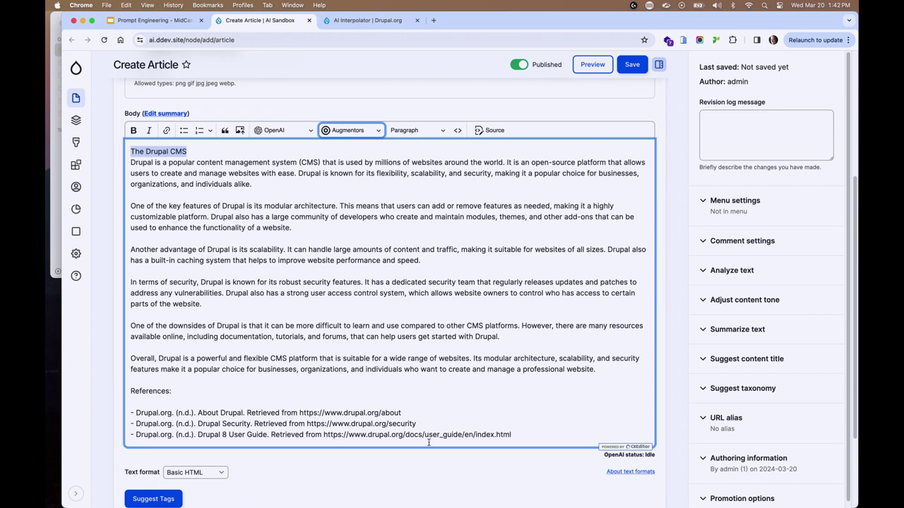
pyautogui.click(510, 432)
pyautogui.moveTo(510, 434); pyautogui.dragTo(439, 381)
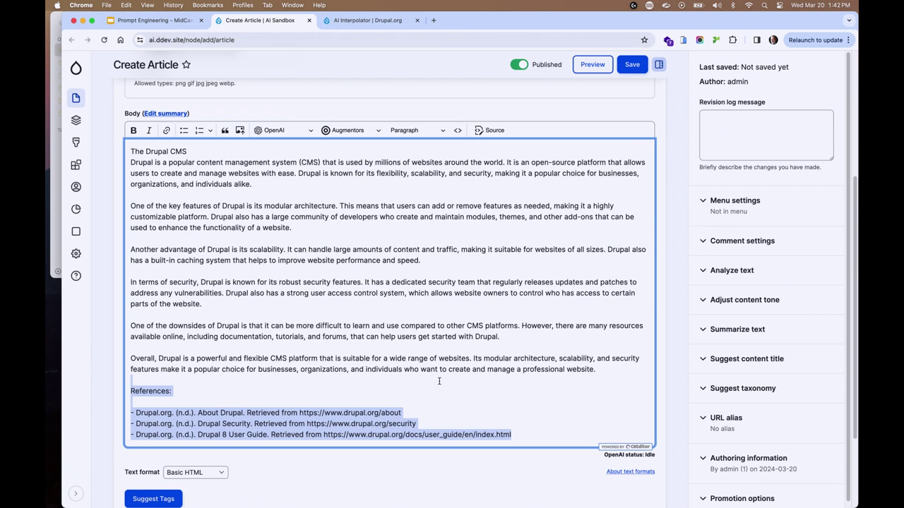
pyautogui.press('BackSpace')
pyautogui.press('BackSpace')
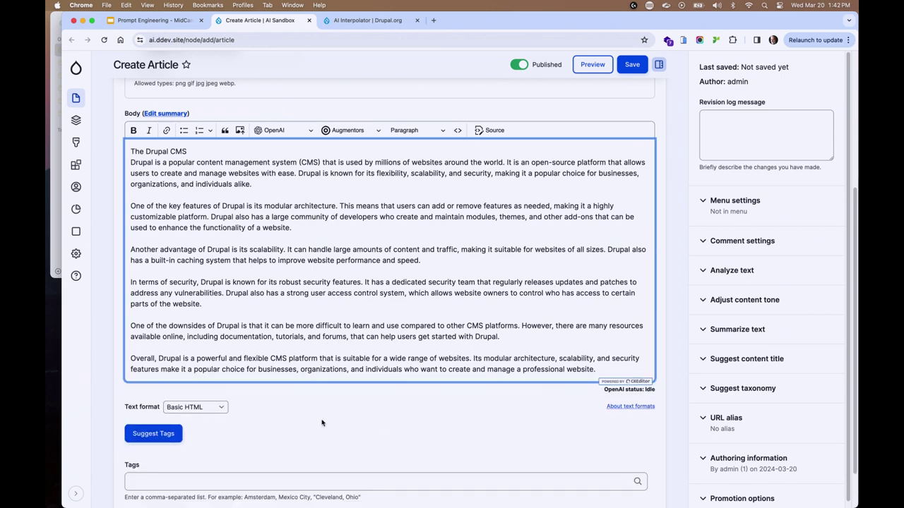
# - Copy all article paragraphs beneath the line "The Drupal CMS" and remove them from the body
pyautogui.keyDown('shift'); pyautogui.click(130, 163); pyautogui.keyUp('shift')
pyautogui.press('super+c')
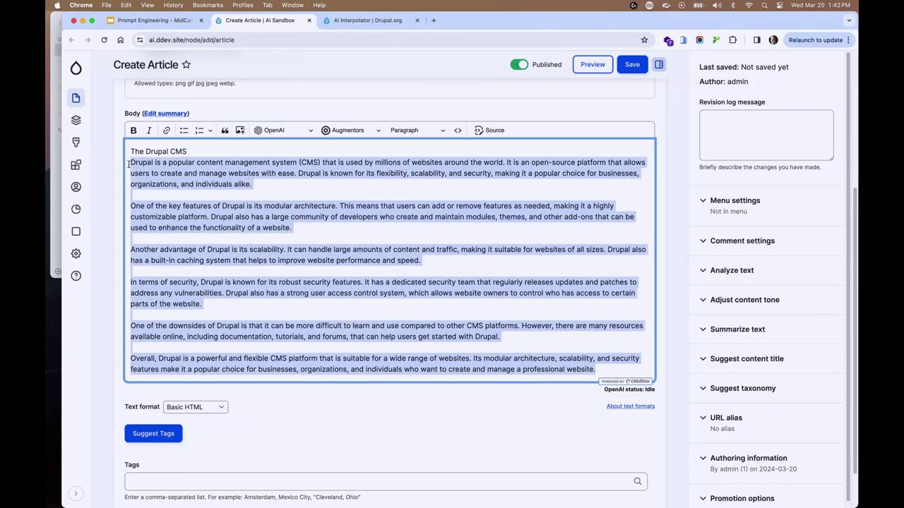
pyautogui.press('BackSpace')
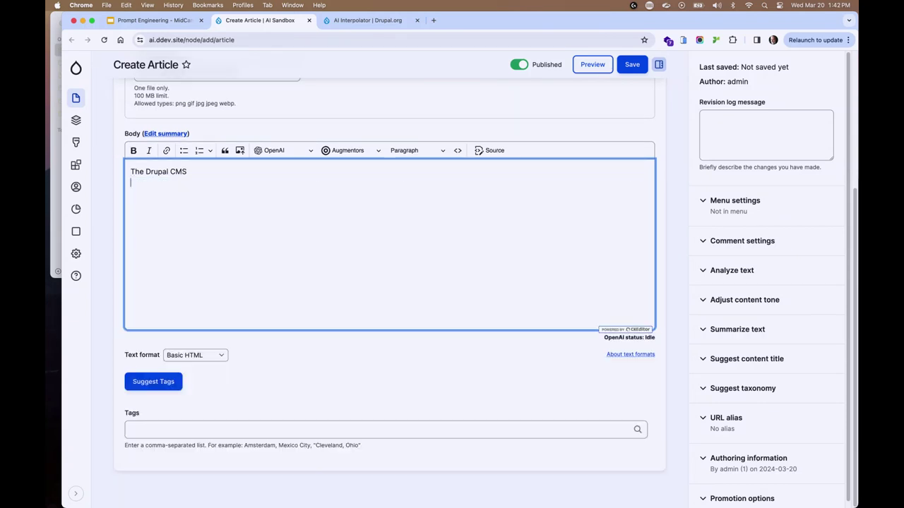
# - Run the Sonnet augmentor on the body text "The Drupal CMS"
pyautogui.hotkey('ctrl', 'a')
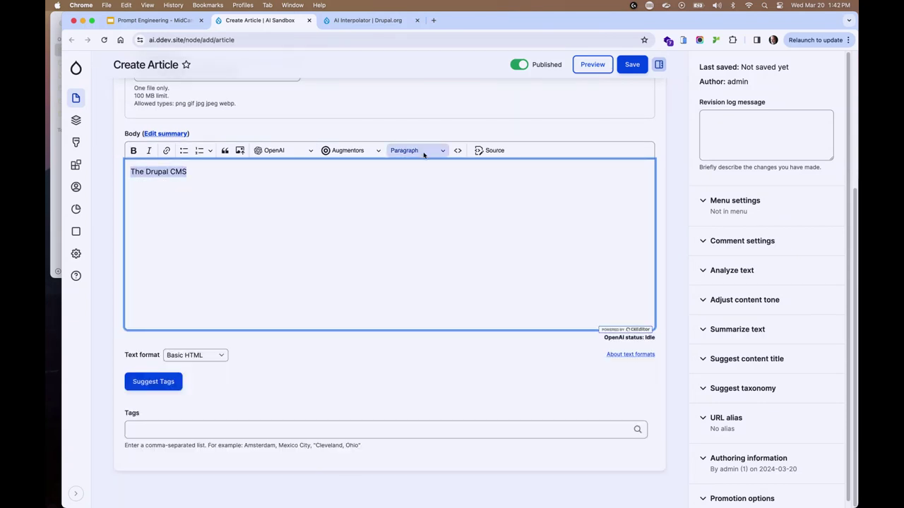
pyautogui.click(368, 152)
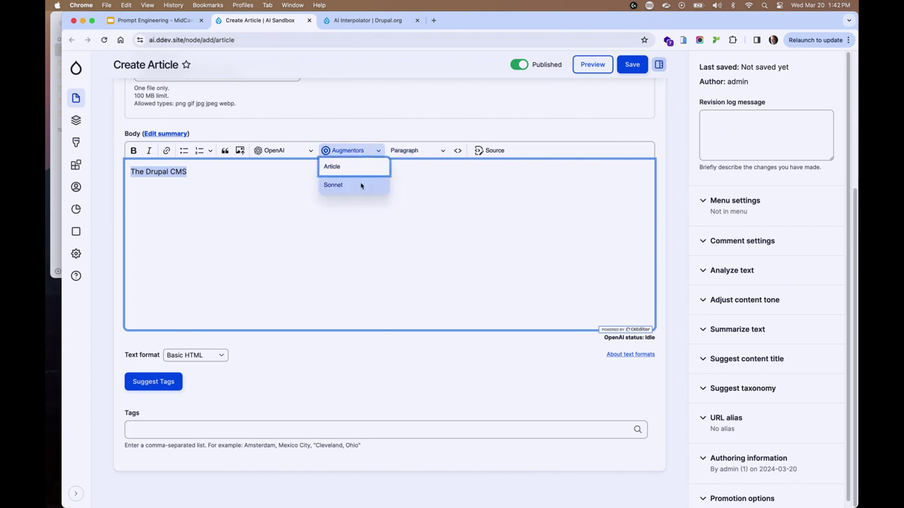
pyautogui.click(360, 185)
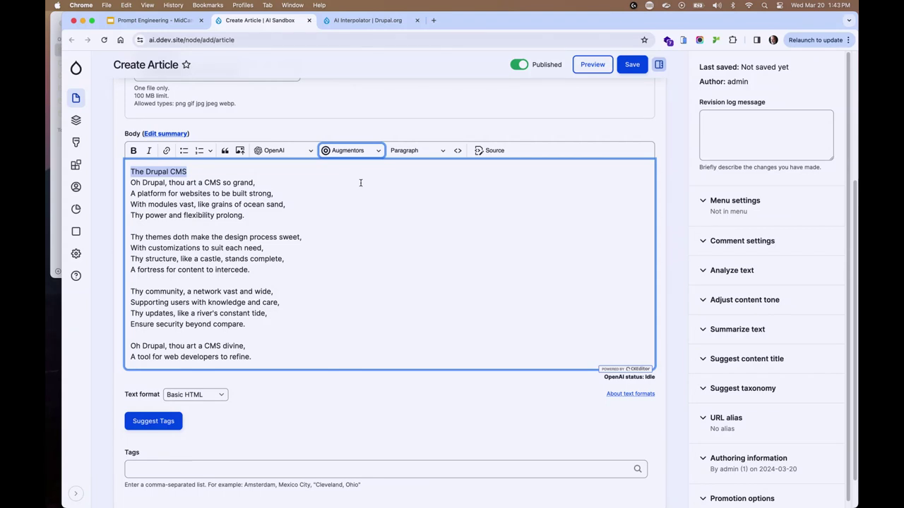
# - Replace the entire body content, including the sonnet, with the copied article paragraphs
pyautogui.click(349, 199)
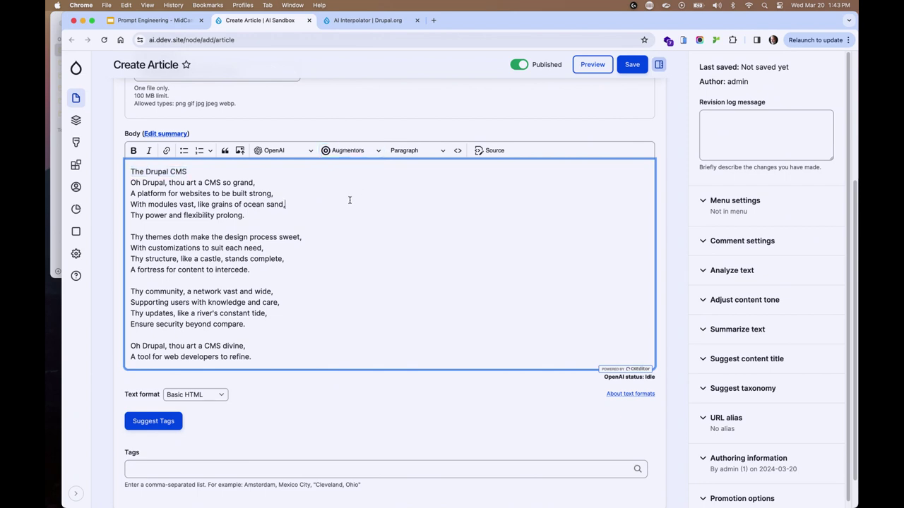
pyautogui.press('super+a')
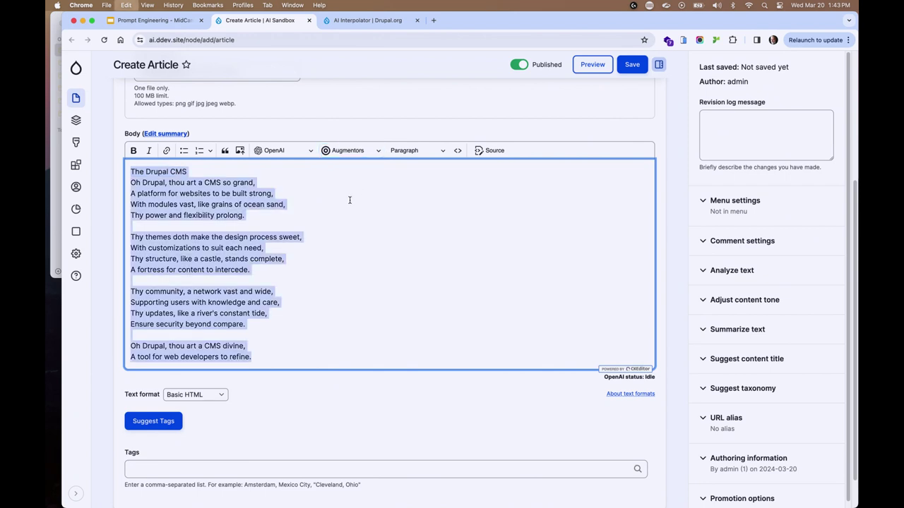
pyautogui.press('super+v')
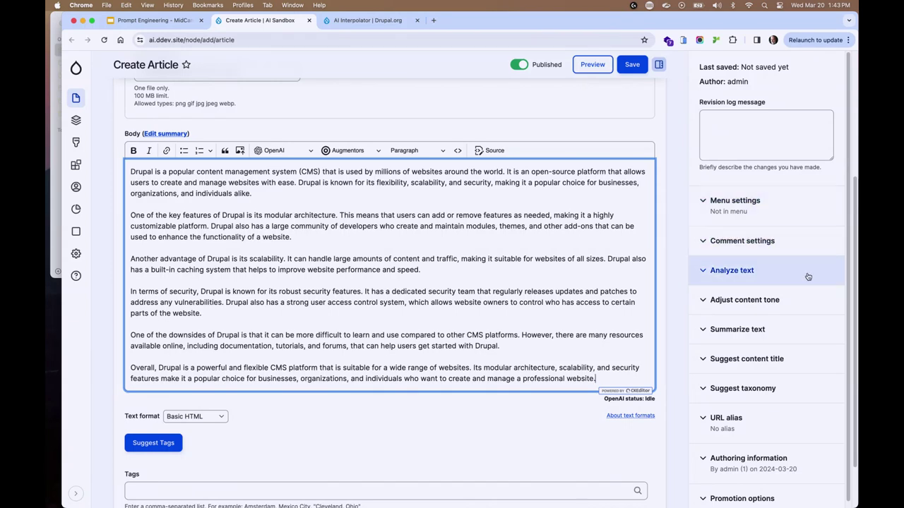
pyautogui.click(275, 150)
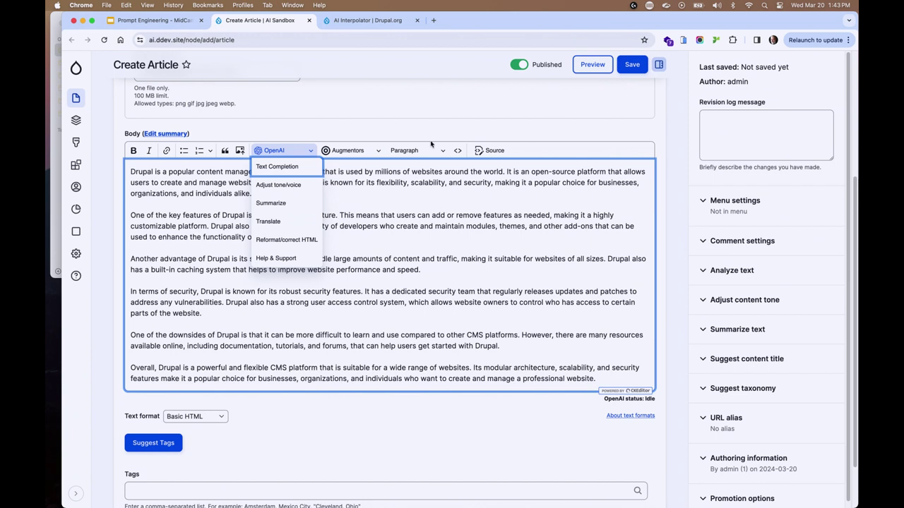
pyautogui.click(686, 226)
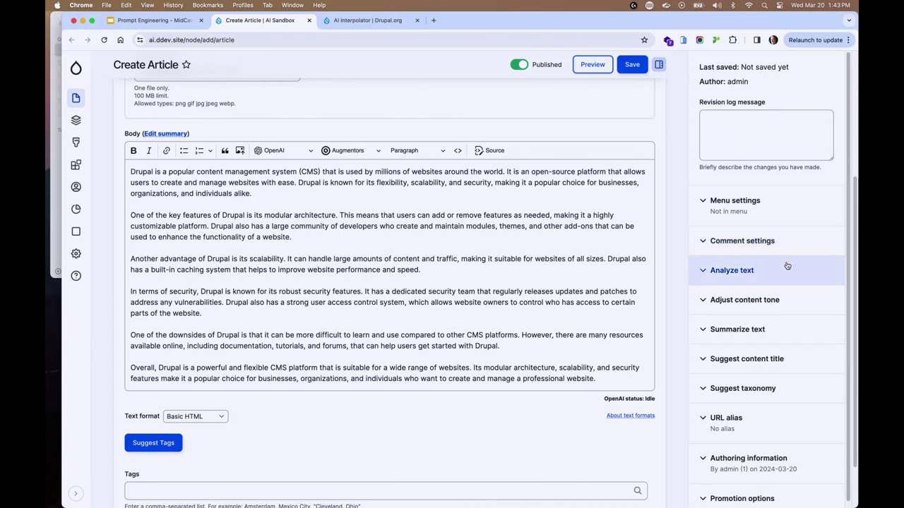
# - Analyze the Body field's text for content policy violations, and collapse the analysis section
pyautogui.click(783, 270)
pyautogui.click(720, 420)
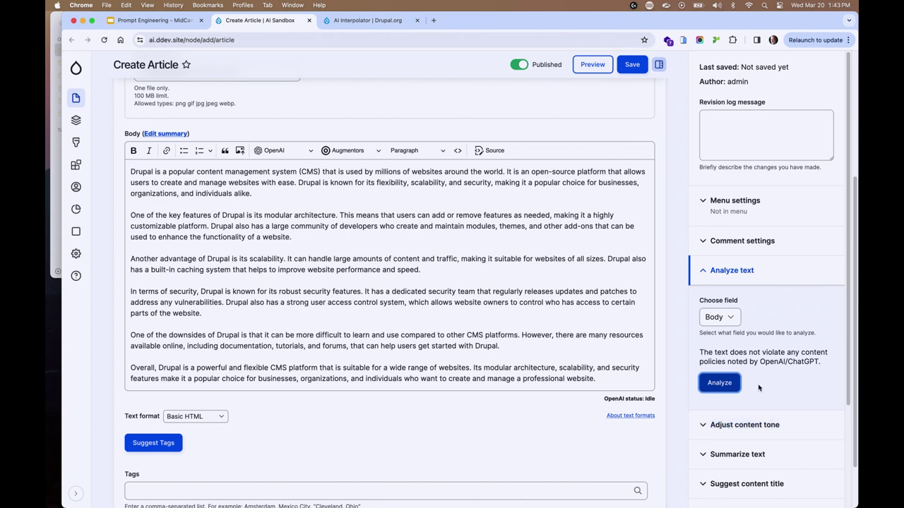
pyautogui.scroll(-1, 725, 346)
pyautogui.click(763, 263)
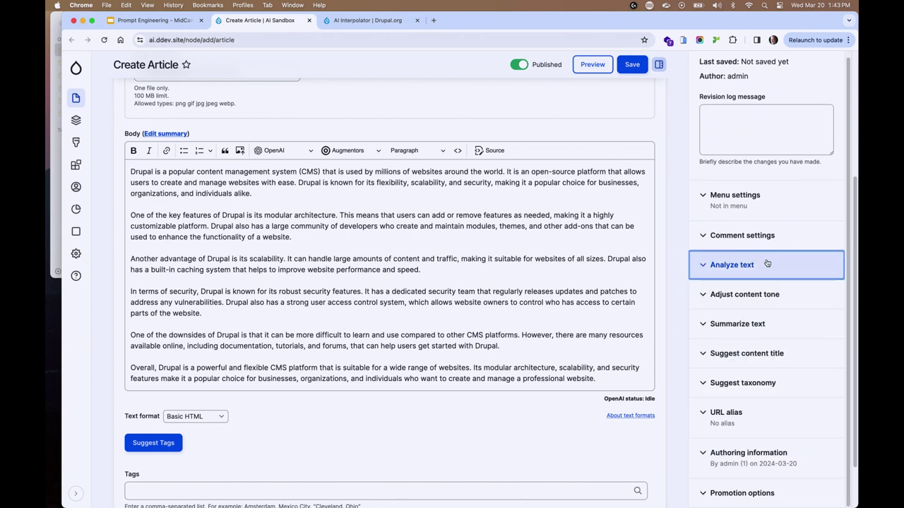
# - Have OpenAI reword the Body field's content in the "Explain like I'm 5" tone
pyautogui.click(787, 291)
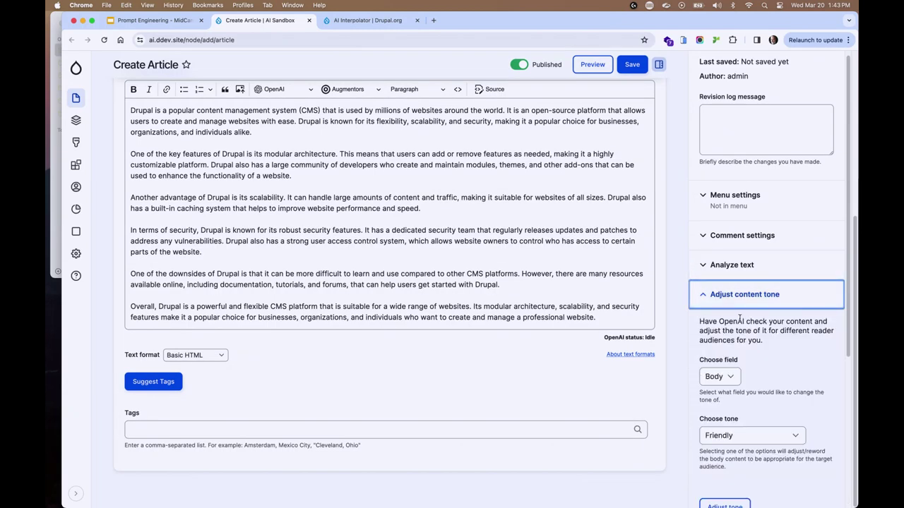
pyautogui.click(564, 257)
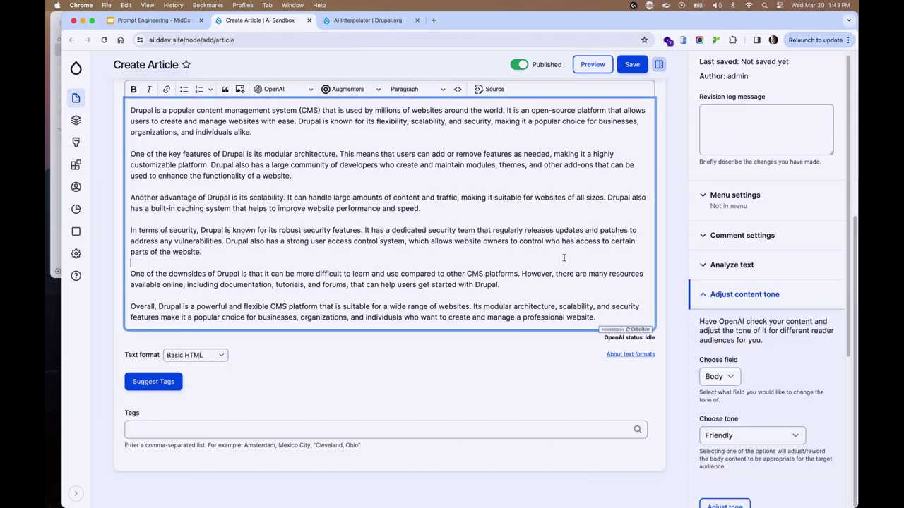
pyautogui.press('super+a')
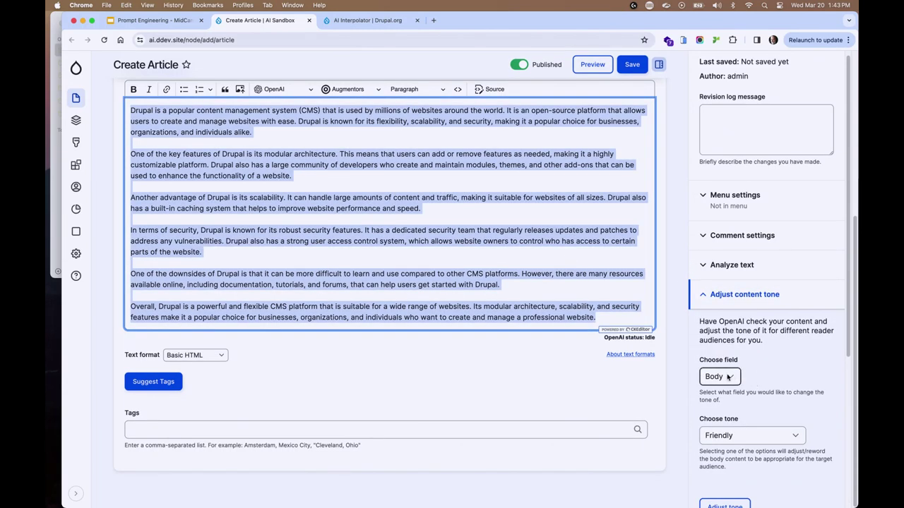
pyautogui.scroll(-4, 727, 381)
pyautogui.click(751, 304)
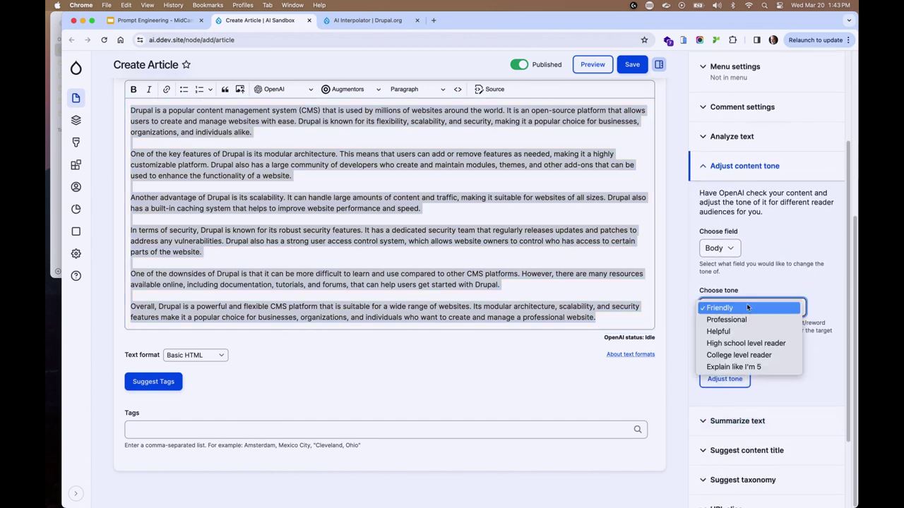
pyautogui.click(736, 366)
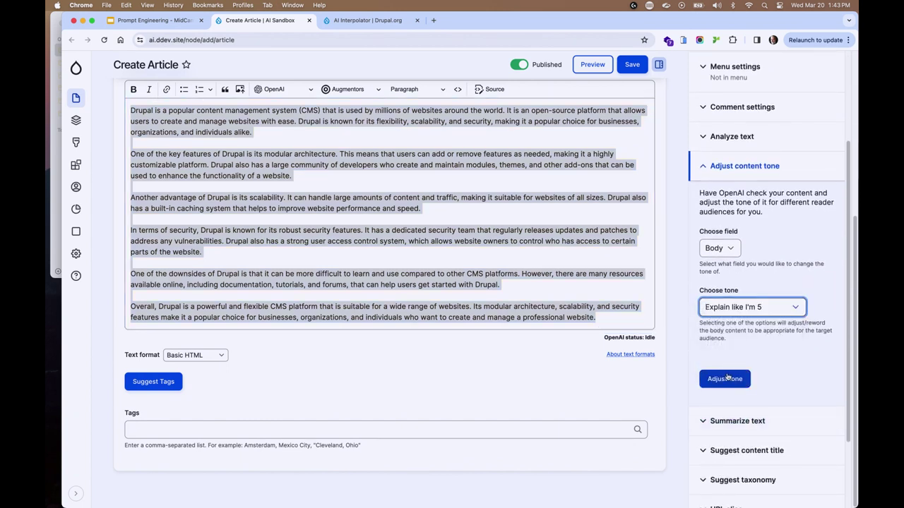
pyautogui.click(726, 378)
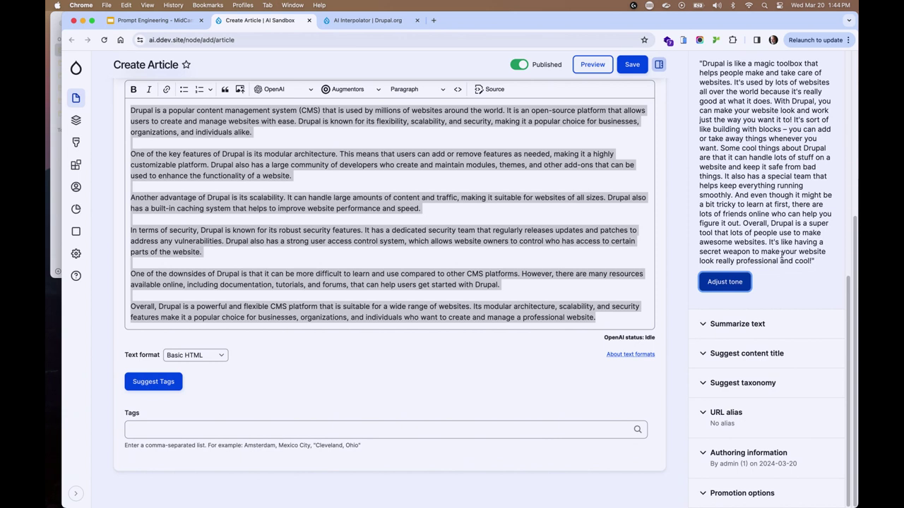
# - Expand the text summary options and have OpenAI suggest an SEO-friendly content title from the Body field
pyautogui.click(751, 327)
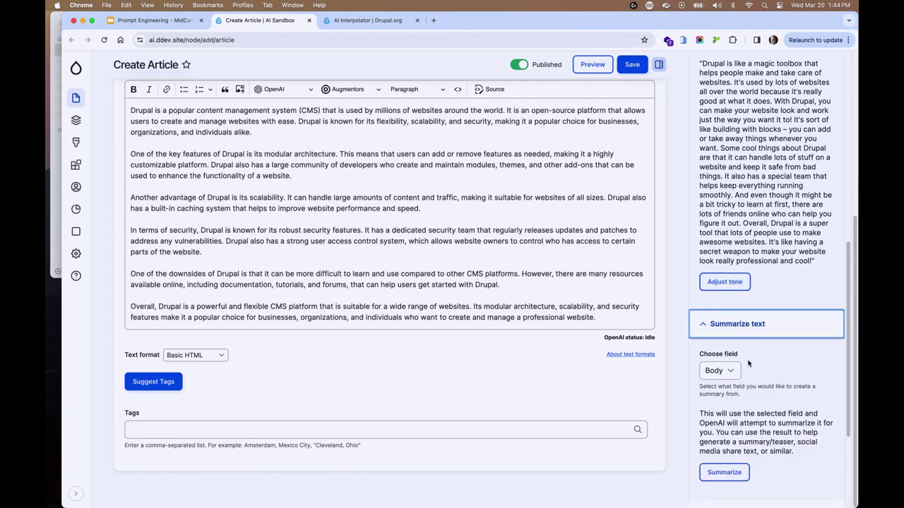
pyautogui.scroll(-3, 748, 362)
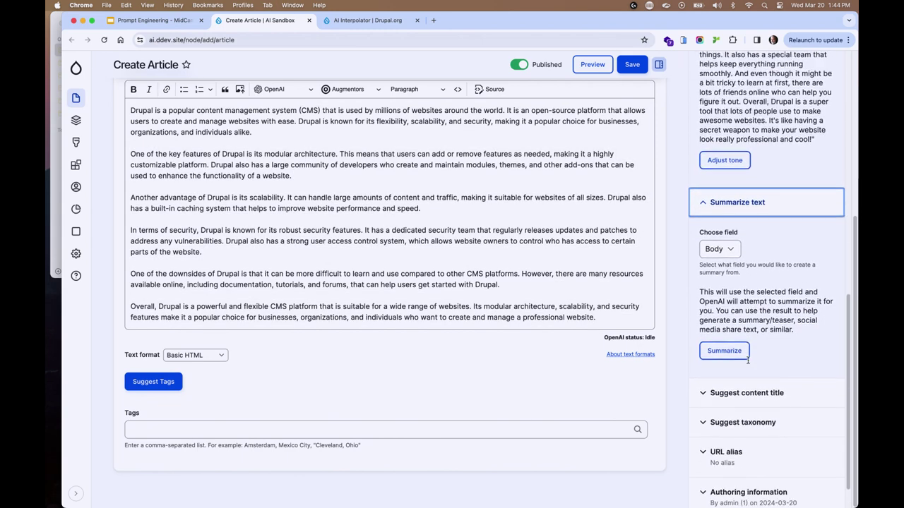
pyautogui.click(750, 390)
pyautogui.scroll(-4, 752, 381)
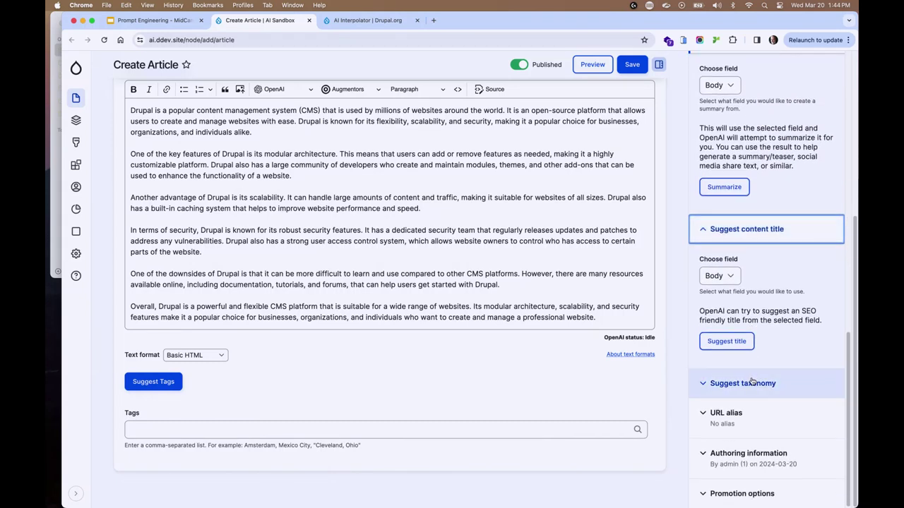
pyautogui.click(739, 345)
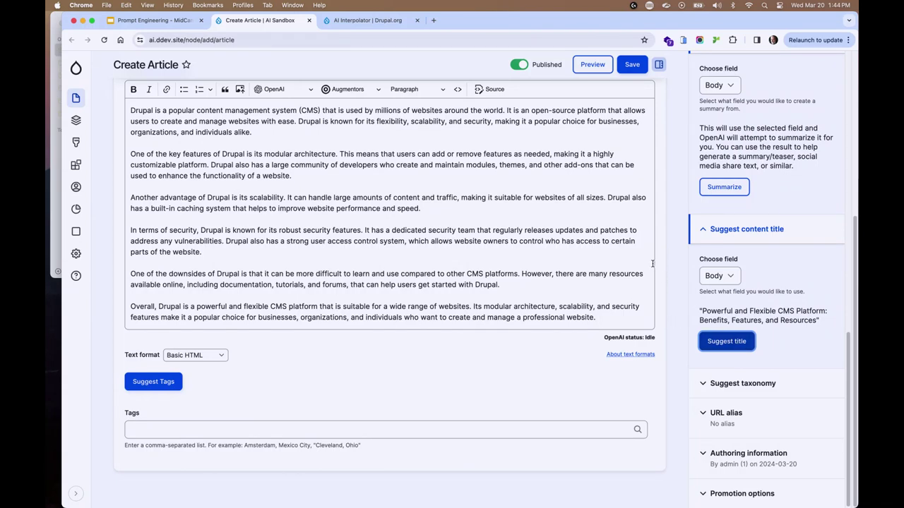
# - Generate title suggestions for the article's Title field and choose "Scalability and Security: Why Drupal is a Top CMS Choice"
pyautogui.scroll(8, 677, 254)
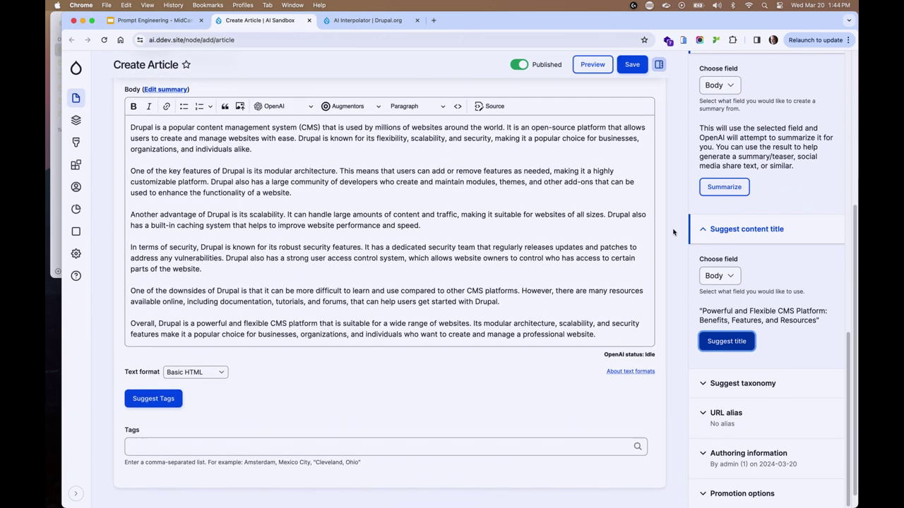
pyautogui.click(499, 152)
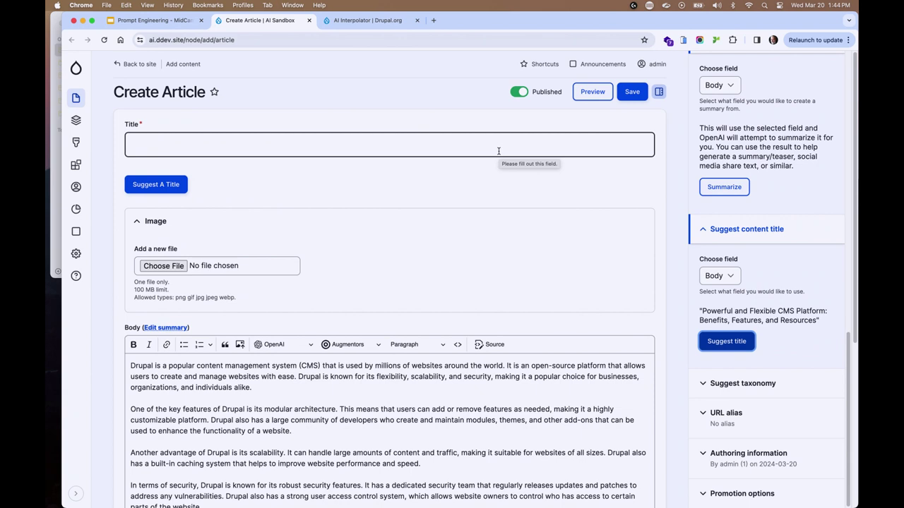
pyautogui.click(170, 184)
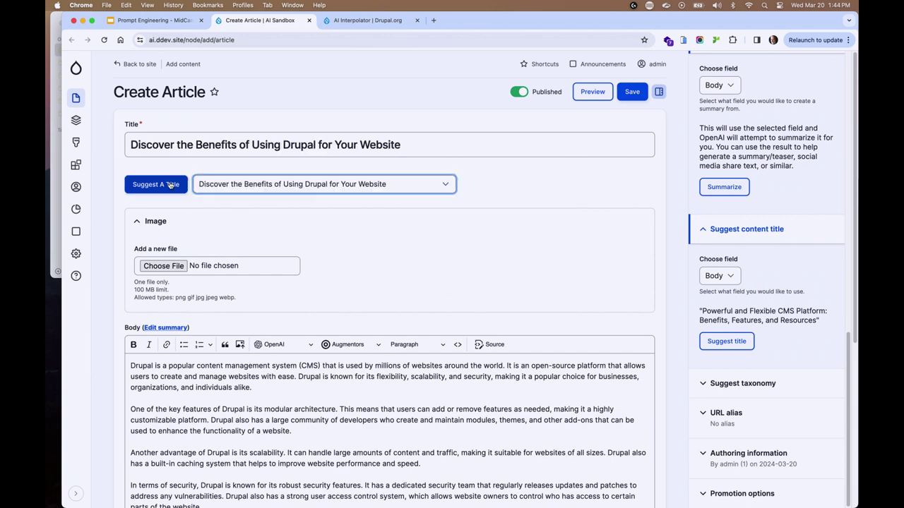
pyautogui.click(220, 183)
pyautogui.click(225, 209)
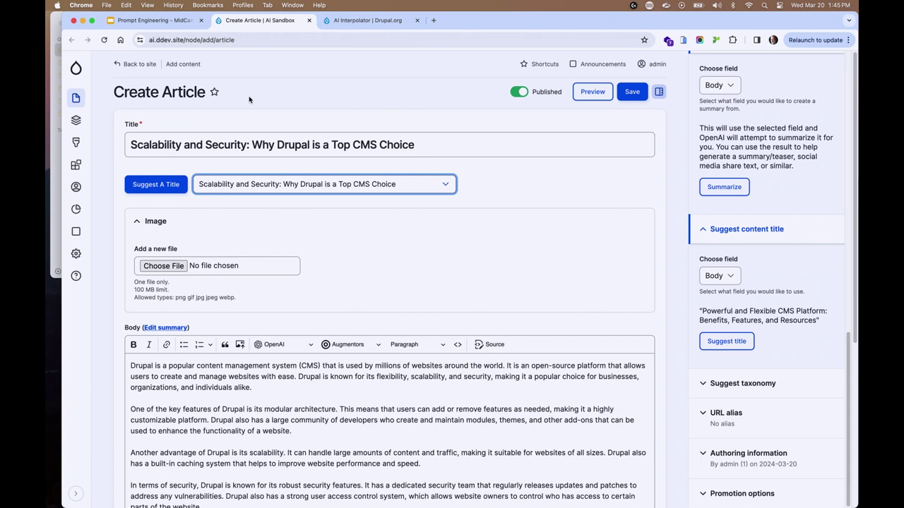
# - Expand the taxonomy suggestion options and have OpenAI suggest classification terms from the Body field
pyautogui.click(748, 384)
pyautogui.scroll(-3, 745, 395)
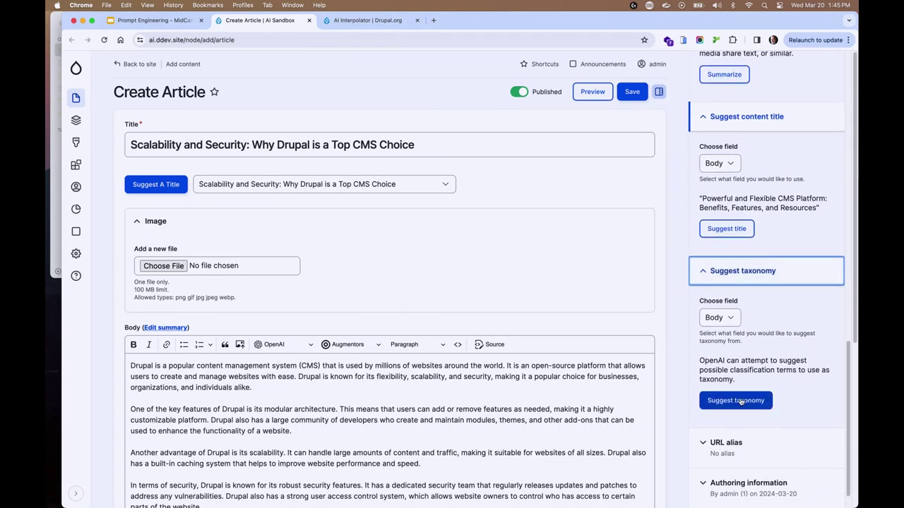
pyautogui.click(739, 400)
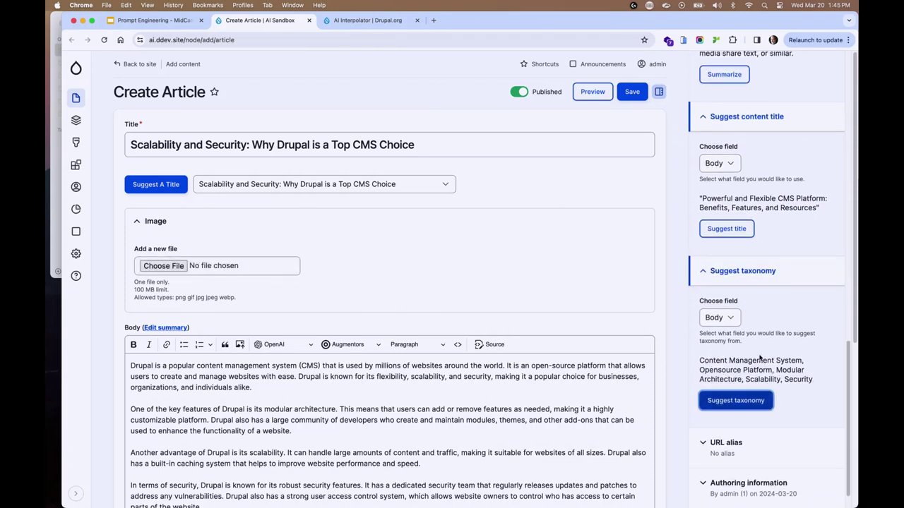
# - Generate tag suggestions for the article and add "content management system", "security" and "website performance" to the Tags field
pyautogui.scroll(-5, 667, 407)
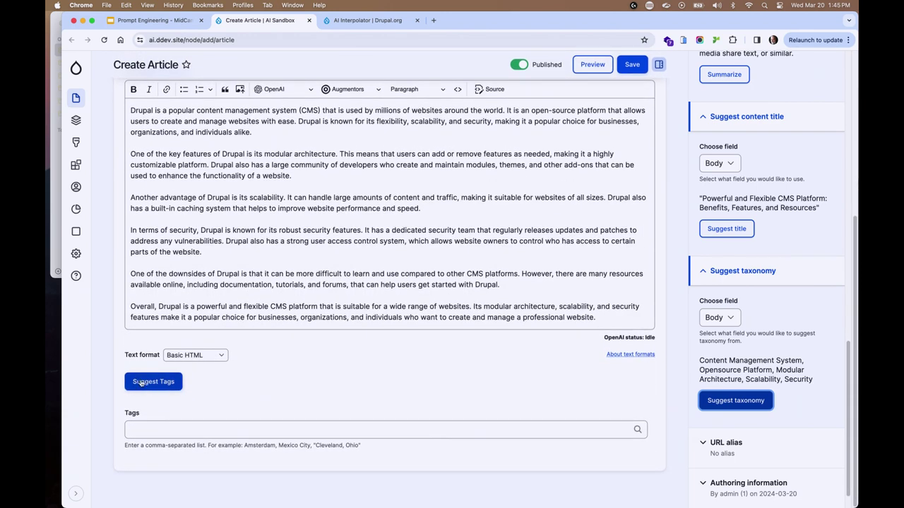
pyautogui.click(141, 381)
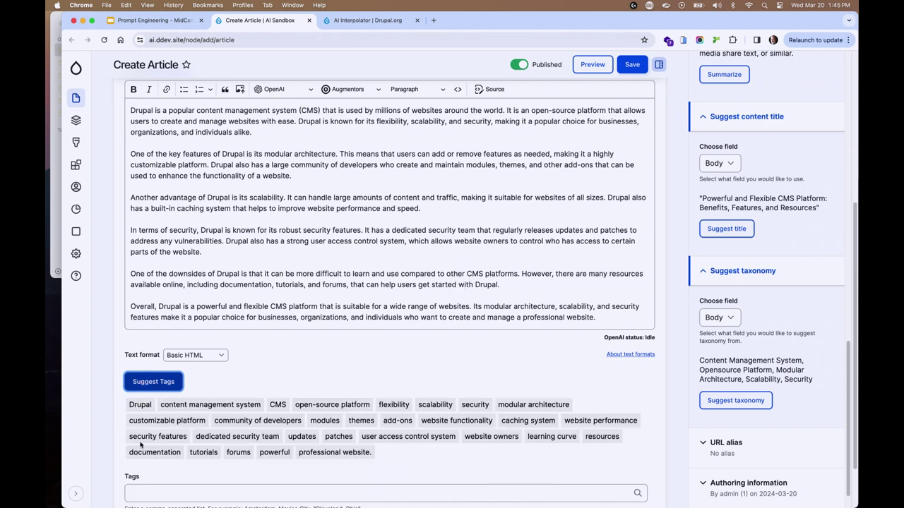
pyautogui.scroll(-1, 235, 438)
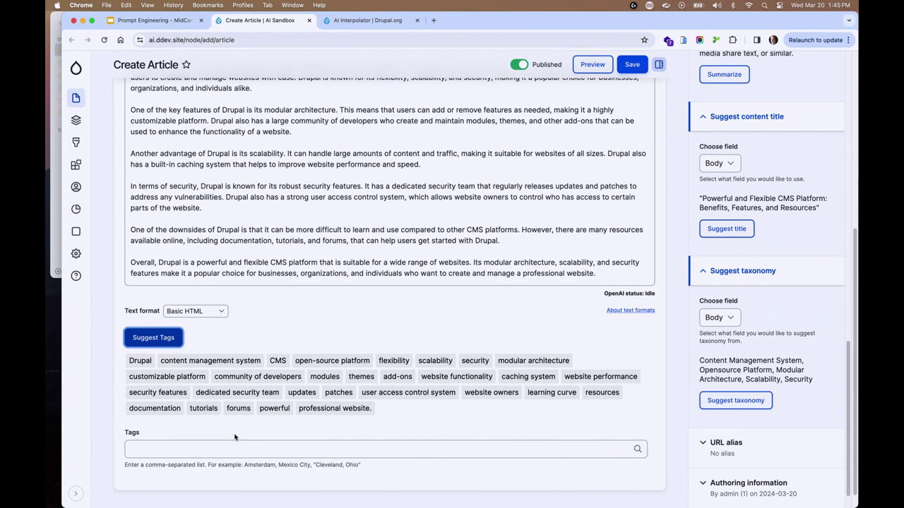
pyautogui.click(221, 364)
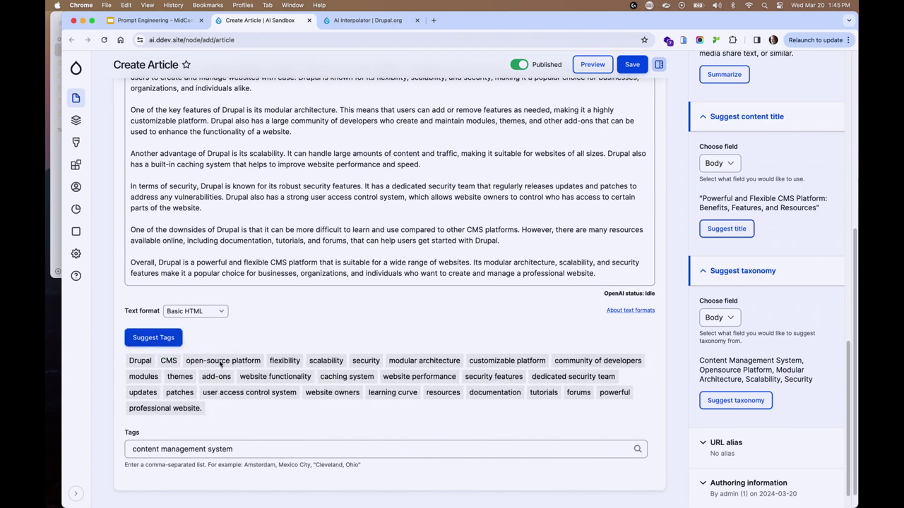
pyautogui.click(369, 363)
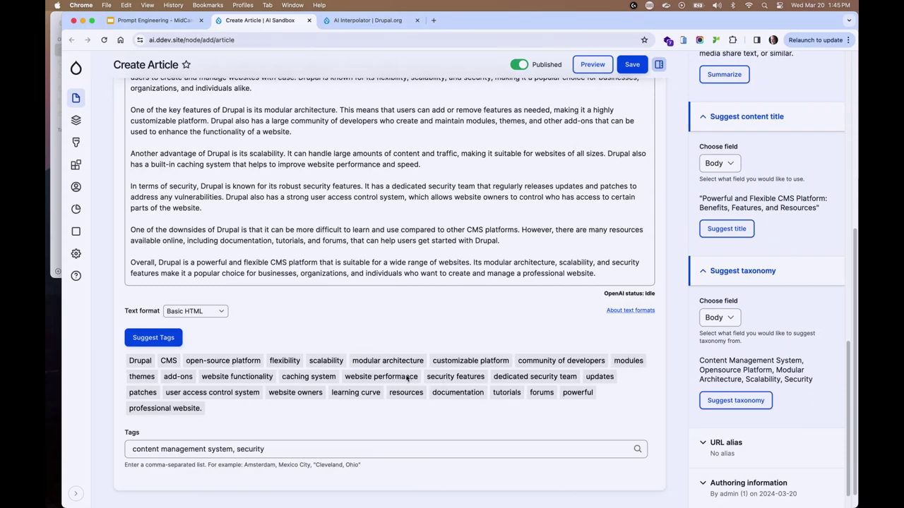
pyautogui.click(408, 379)
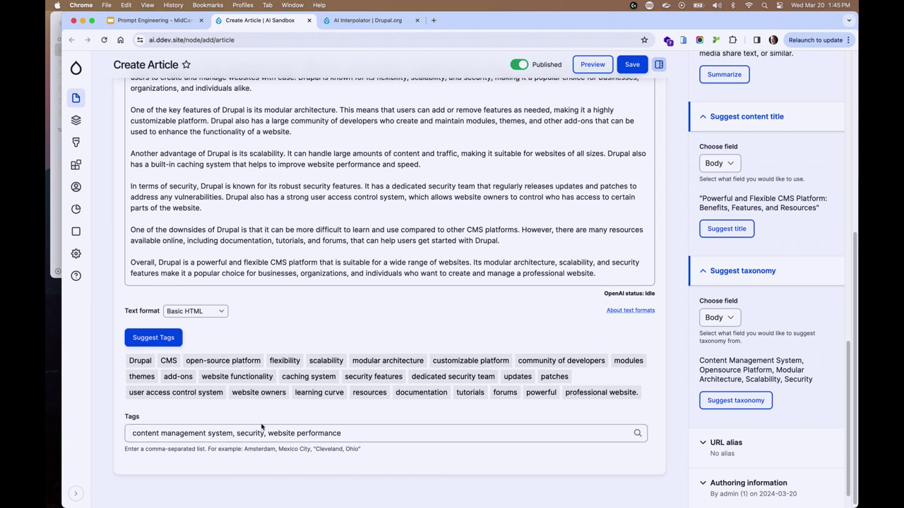
# - Open the Augmentors configuration, review the Sonnet augmentor's model and prompt content, and return to the augmentor list
pyautogui.click(75, 253)
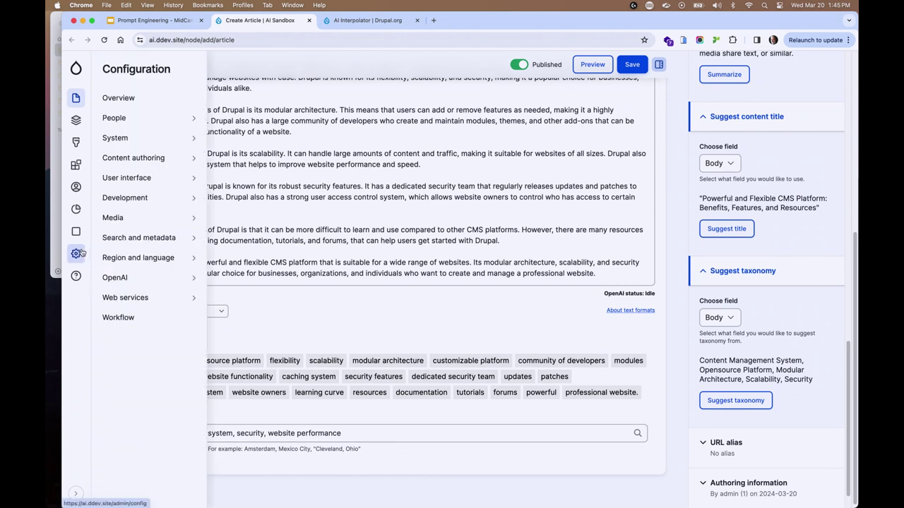
pyautogui.moveTo(142, 266)
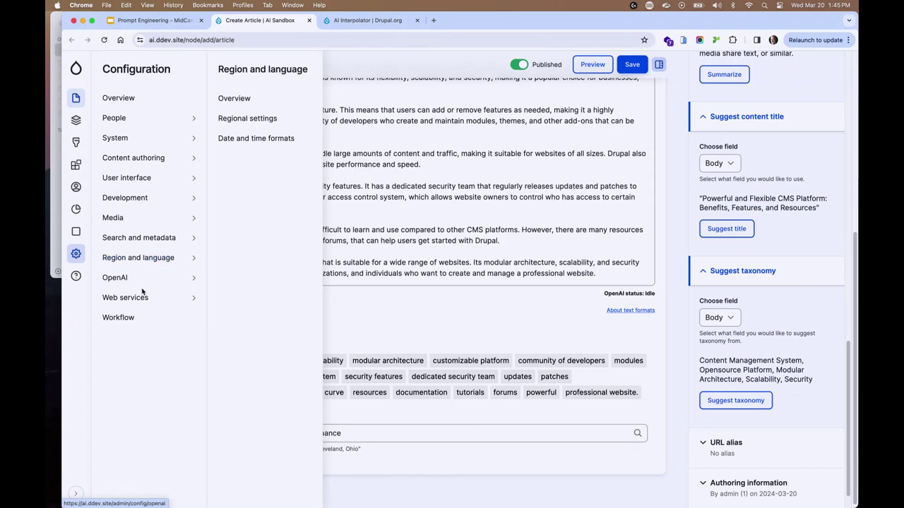
pyautogui.moveTo(170, 298)
pyautogui.click(271, 119)
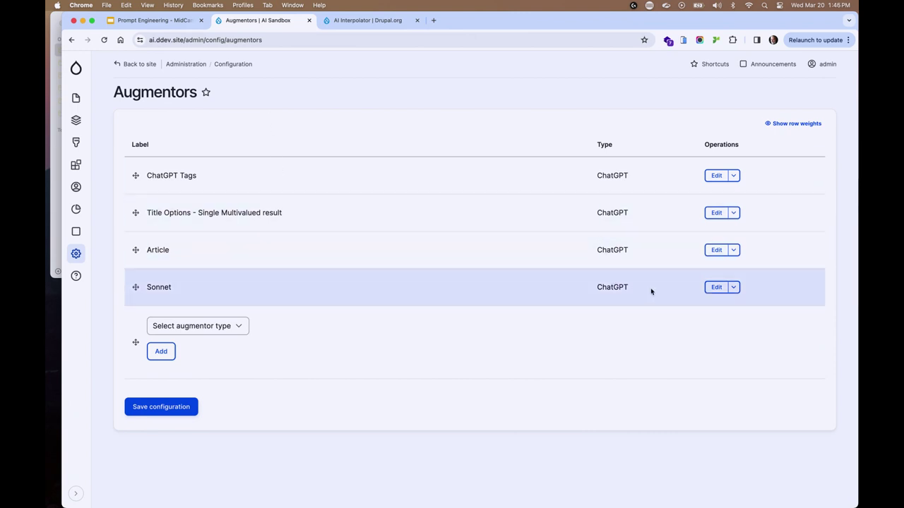
pyautogui.click(714, 287)
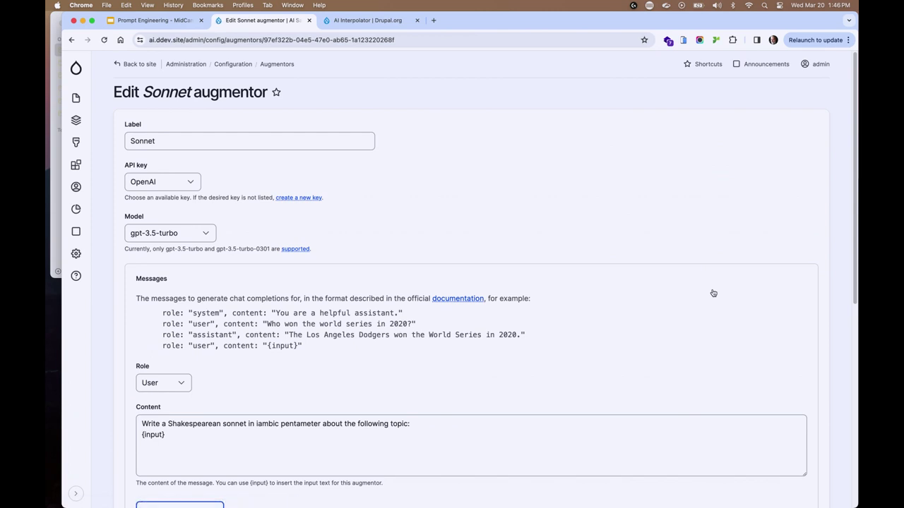
pyautogui.tripleClick(470, 424)
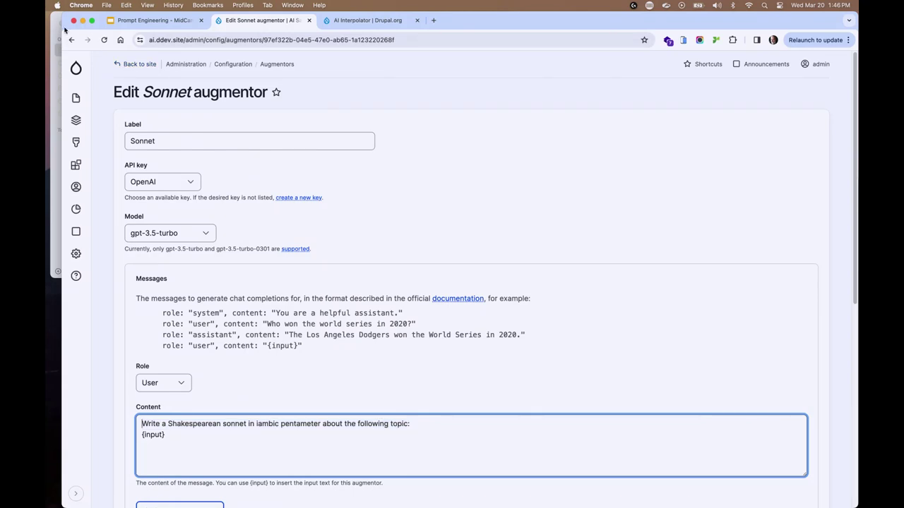
pyautogui.click(70, 39)
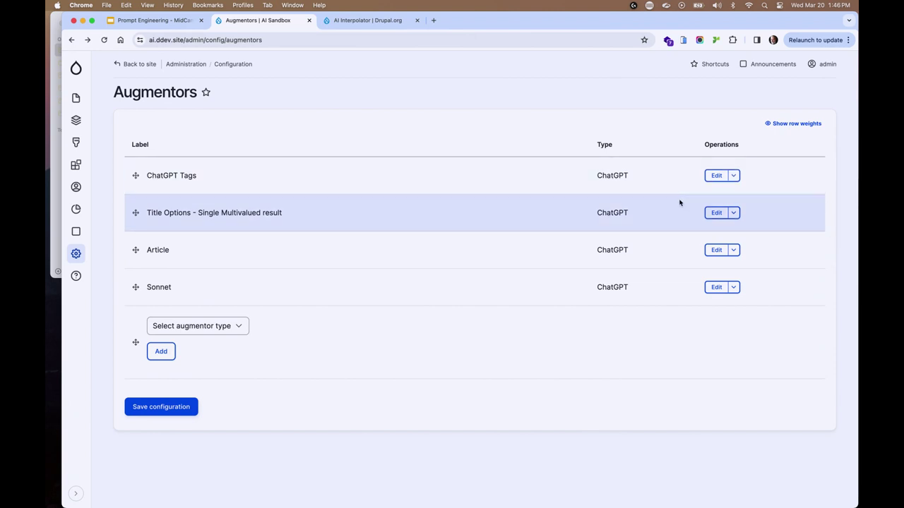
# - Open the "Title Options - Single Multivalued result" augmentor and examine its System and User messages, highlighting the SEO title prompt
pyautogui.click(716, 212)
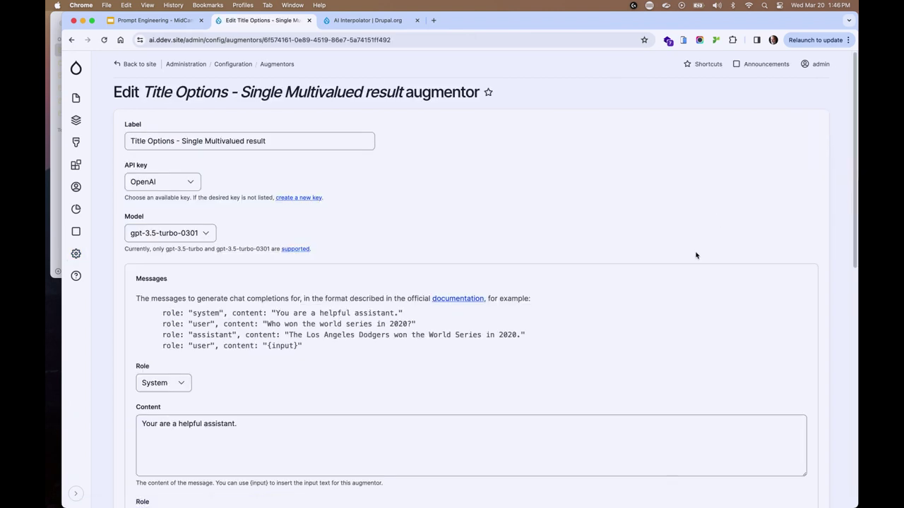
pyautogui.scroll(-5, 678, 282)
pyautogui.scroll(1, 669, 302)
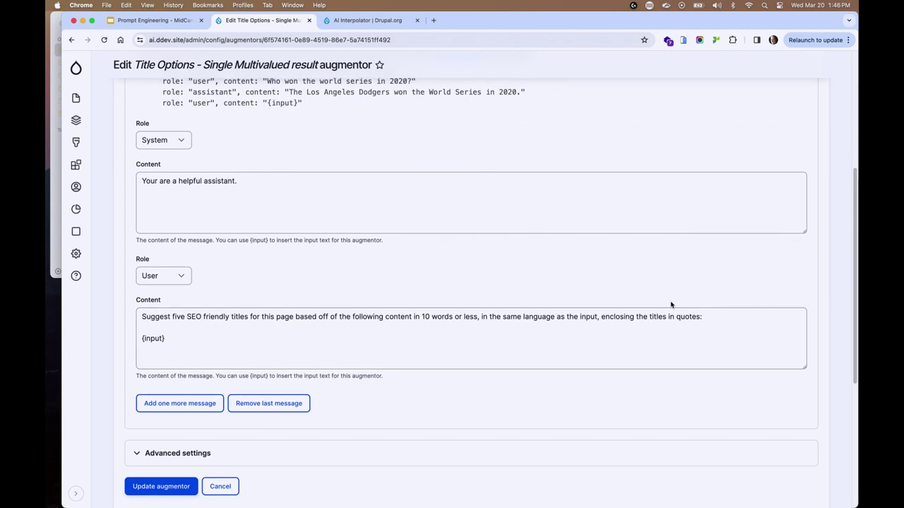
pyautogui.scroll(2, 561, 260)
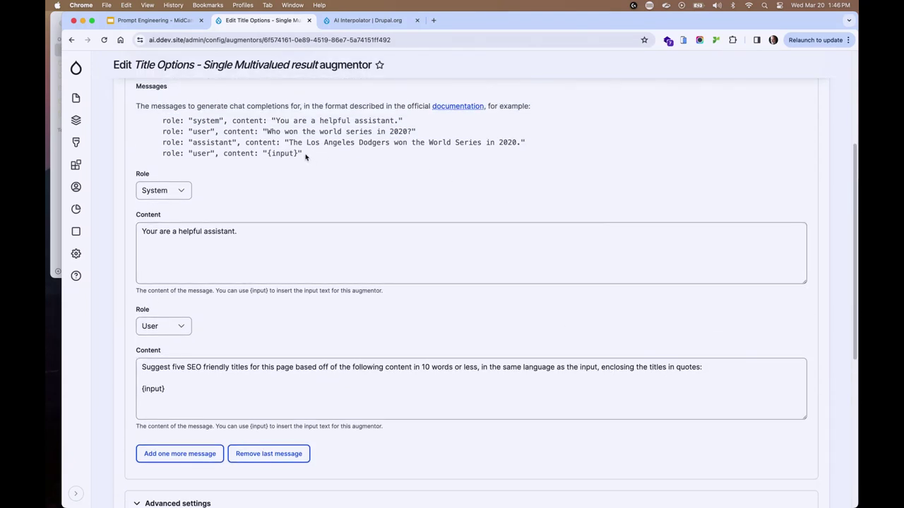
pyautogui.click(218, 375)
pyautogui.doubleClick(219, 366)
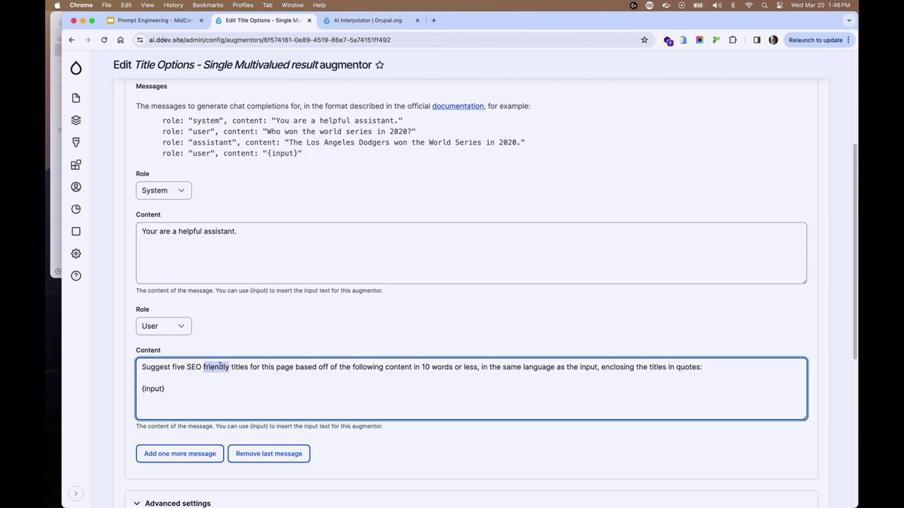
pyautogui.click(222, 367)
pyautogui.tripleClick(203, 366)
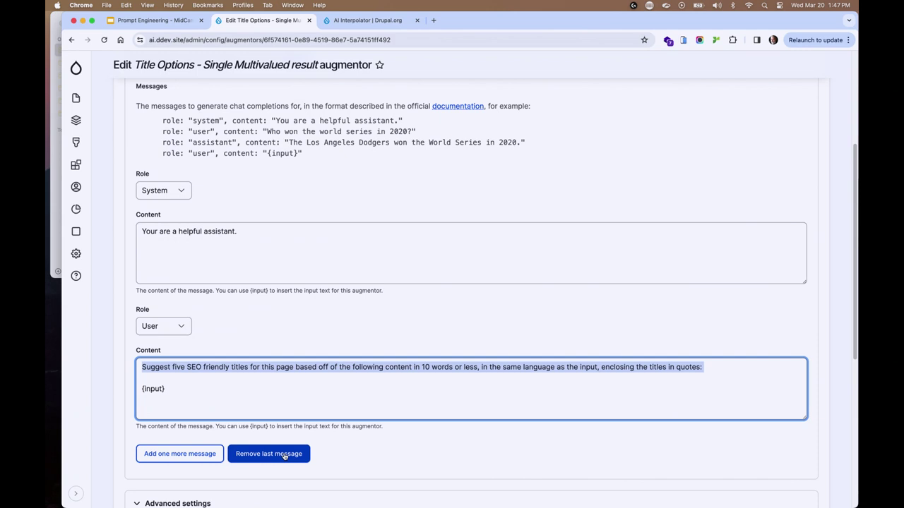
# - Open the Article content type's field list and go on to its form display settings
pyautogui.moveTo(76, 120)
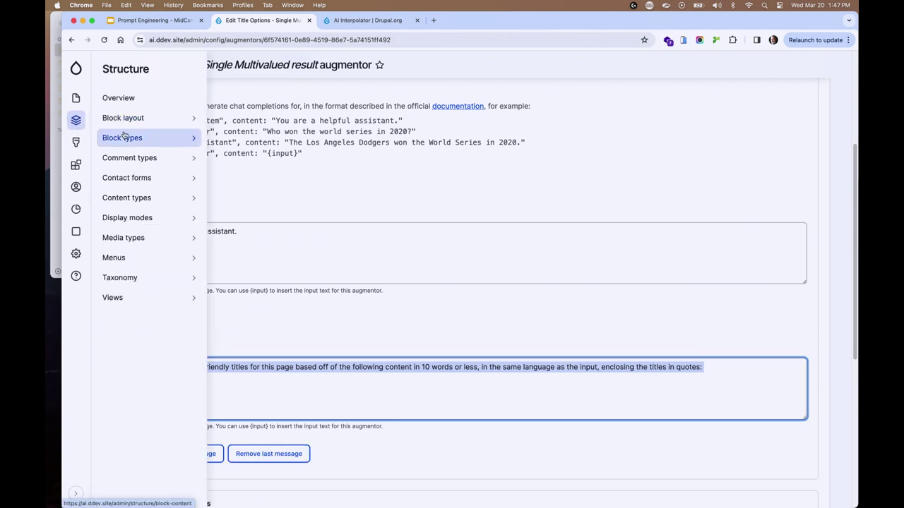
pyautogui.moveTo(138, 198)
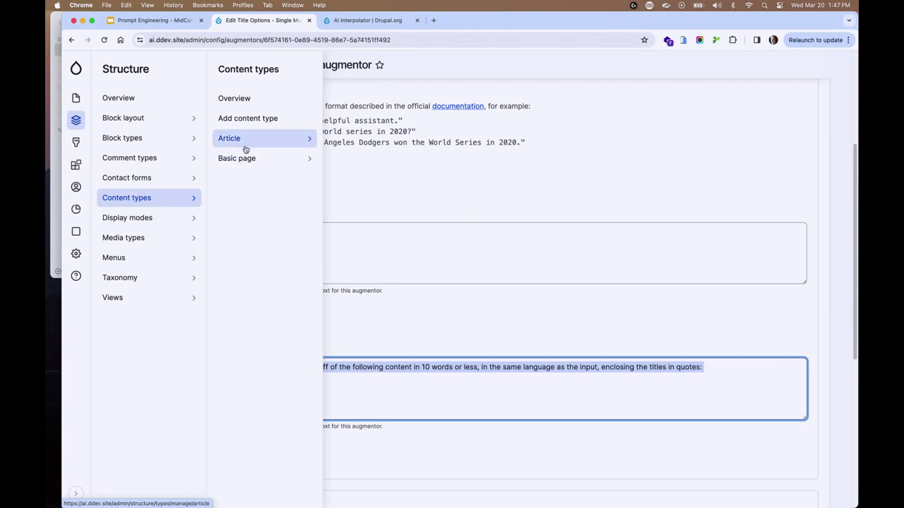
pyautogui.moveTo(252, 139)
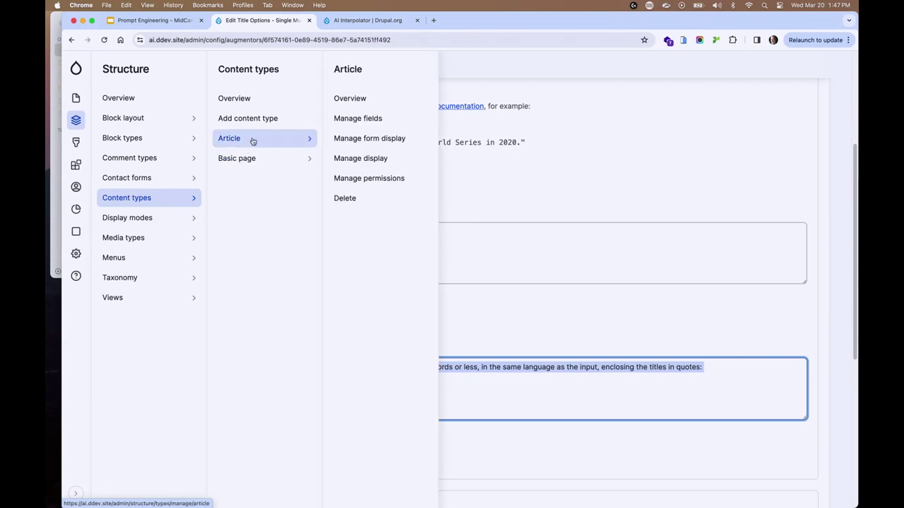
pyautogui.click(366, 123)
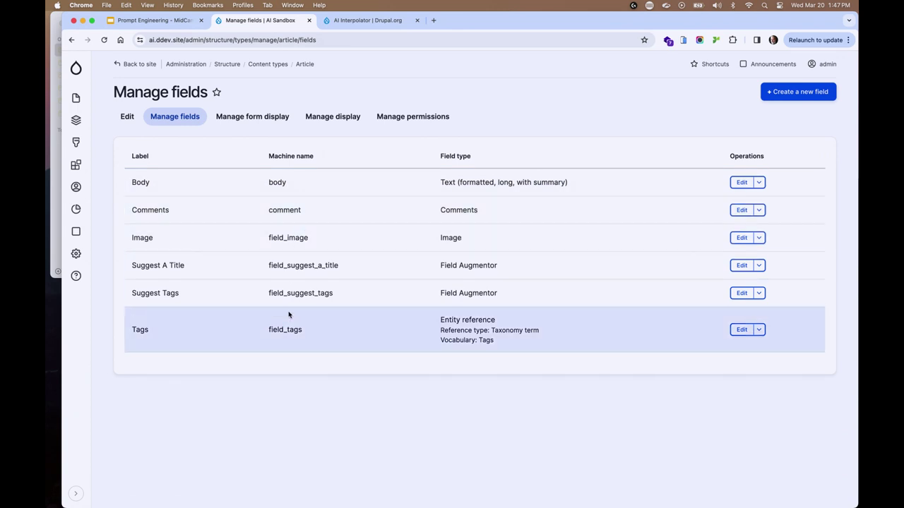
pyautogui.click(276, 124)
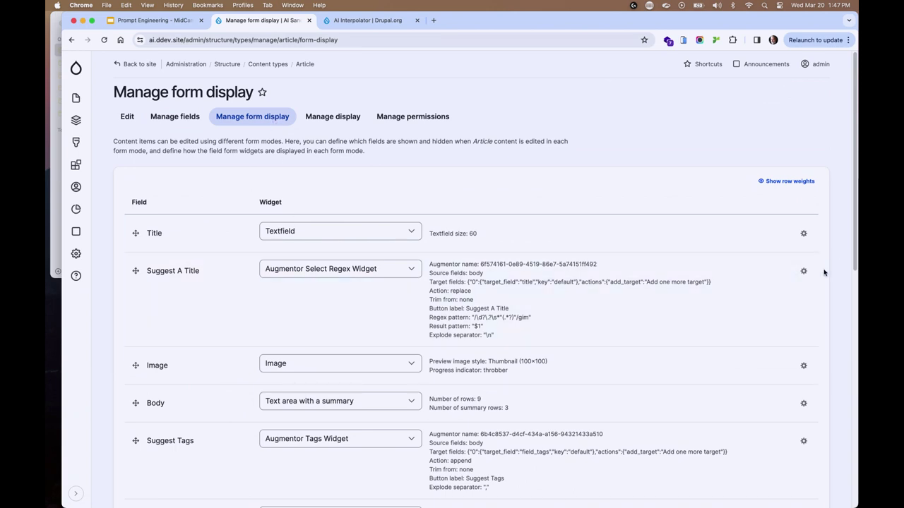
# - Open the Suggest A Title widget settings and examine the source and target fields, augmentor choices, button label, regex pattern, separator and result pattern
pyautogui.click(803, 272)
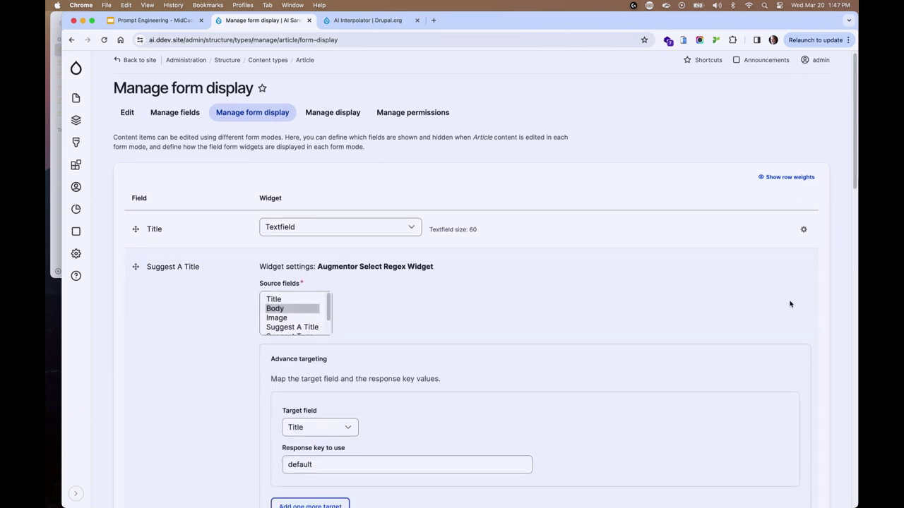
pyautogui.scroll(-2, 790, 304)
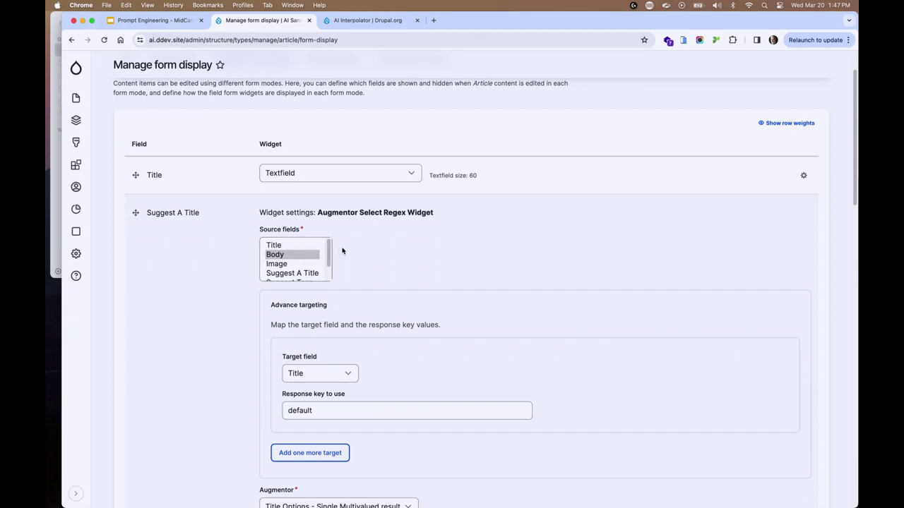
pyautogui.scroll(-2, 345, 255)
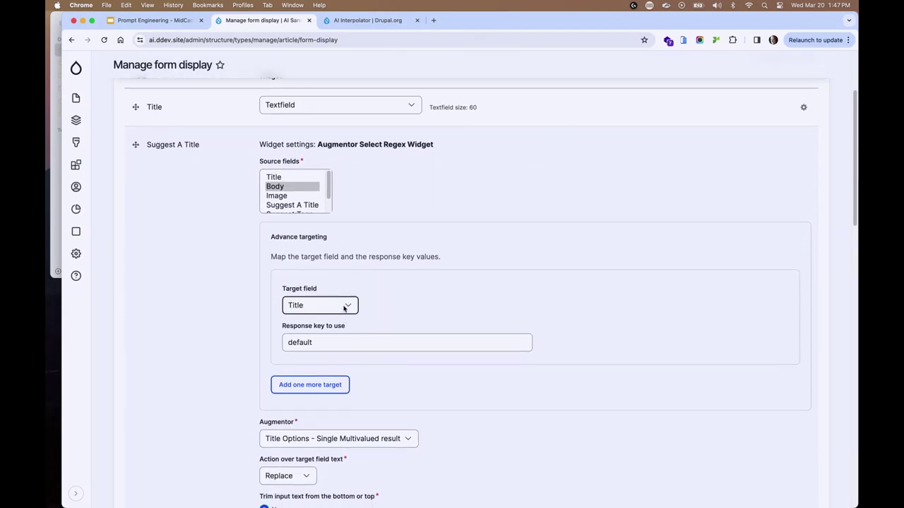
pyautogui.scroll(-2, 344, 308)
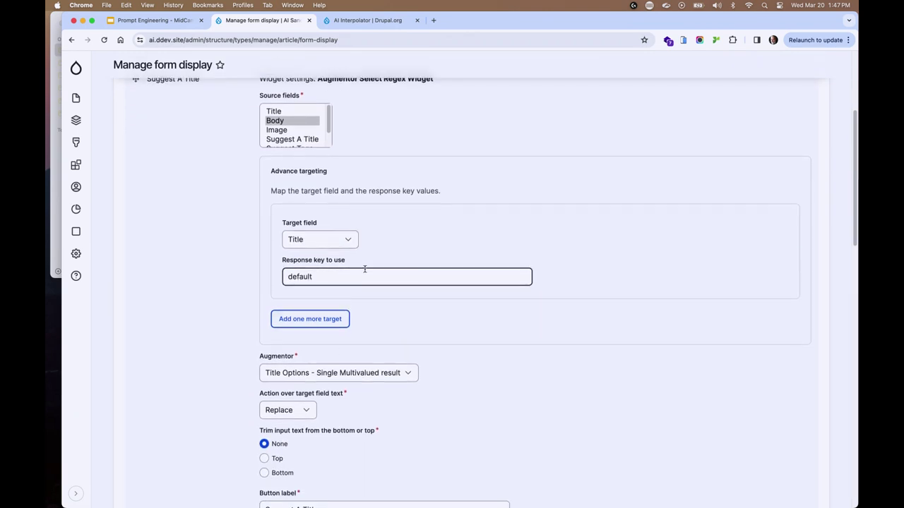
pyautogui.scroll(-3, 358, 341)
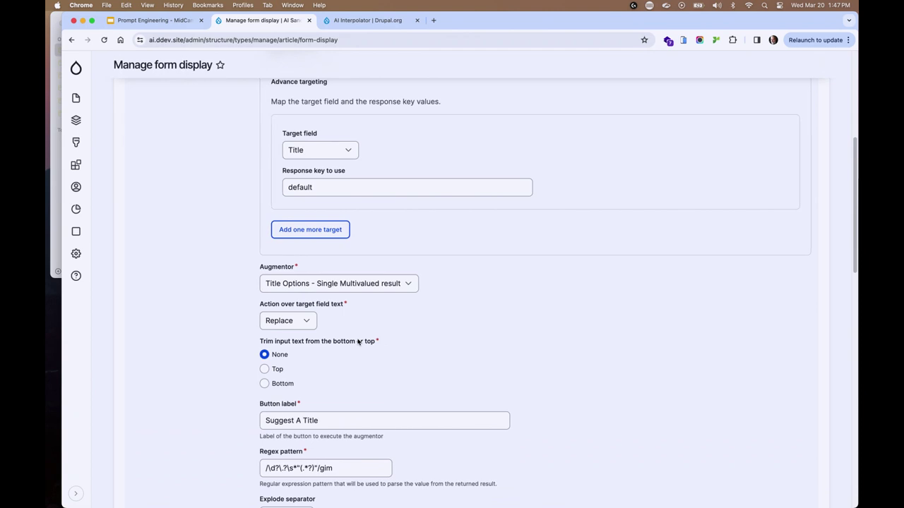
pyautogui.scroll(1, 358, 341)
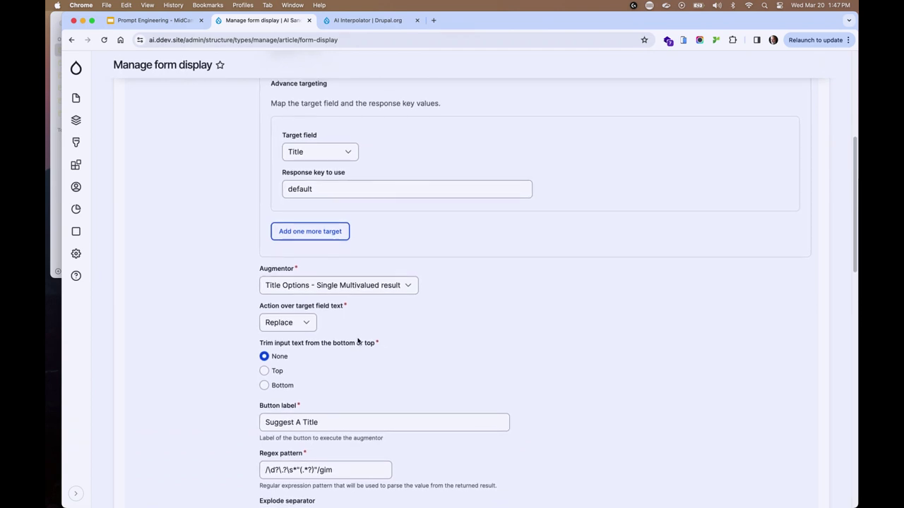
pyautogui.click(362, 284)
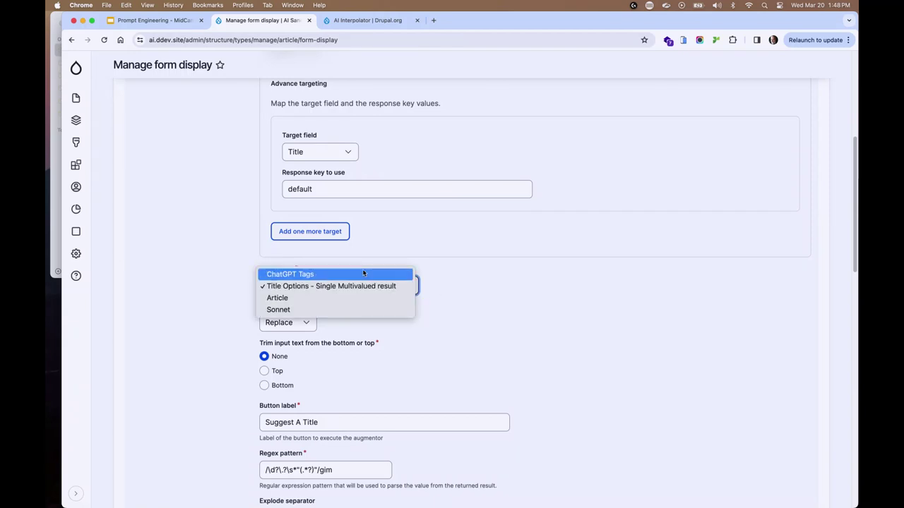
pyautogui.click(480, 304)
pyautogui.scroll(-2, 478, 308)
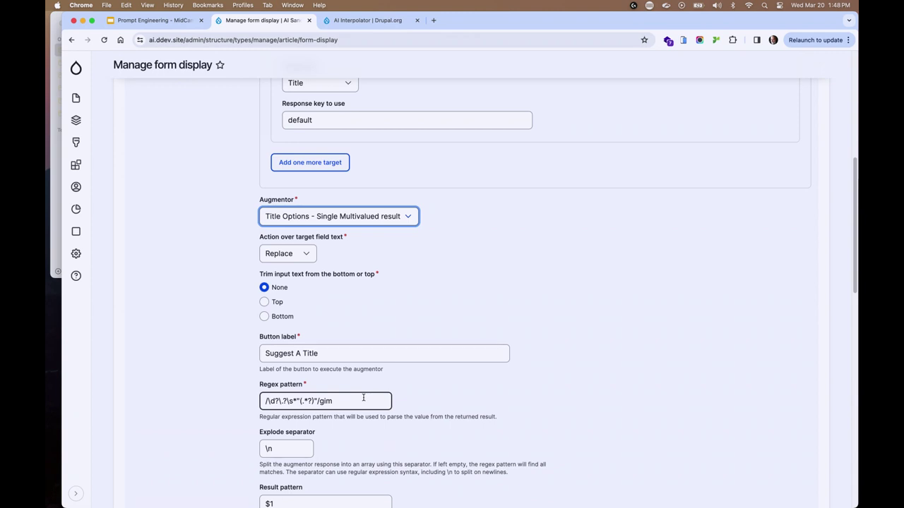
pyautogui.scroll(-5, 363, 398)
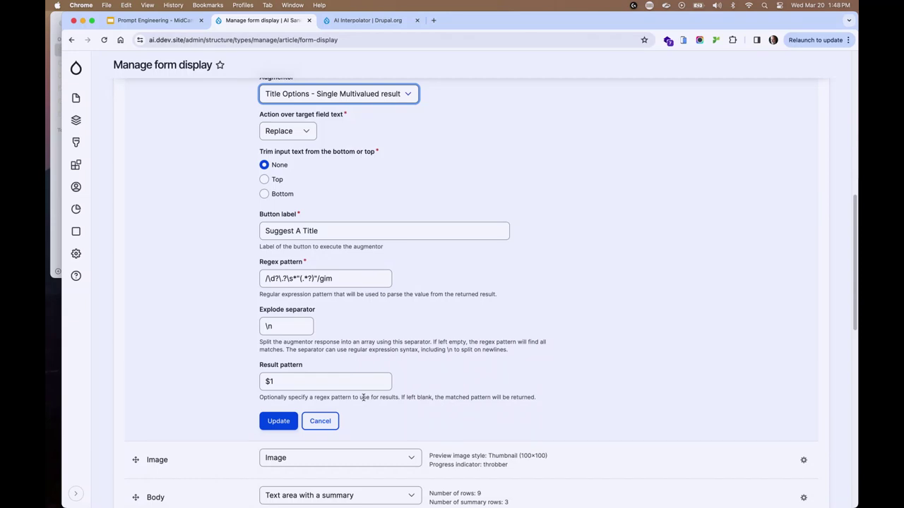
pyautogui.click(605, 238)
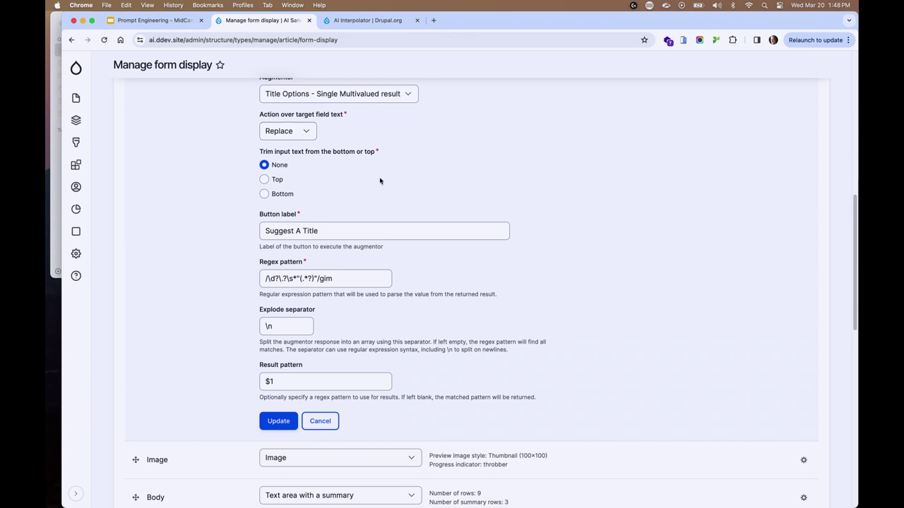
pyautogui.scroll(2, 380, 181)
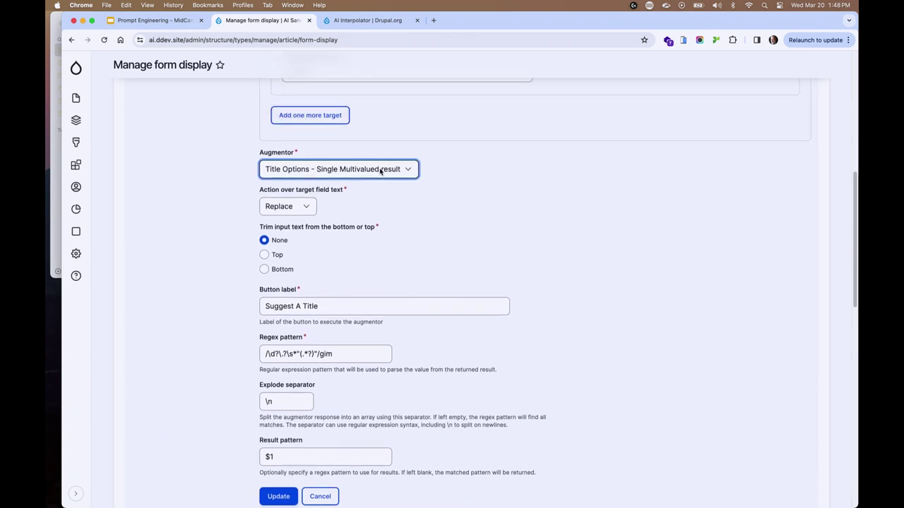
# - Review the augmentor choices for the Suggest A Title widget and open the Augmentors configuration list in a new tab
pyautogui.click(381, 170)
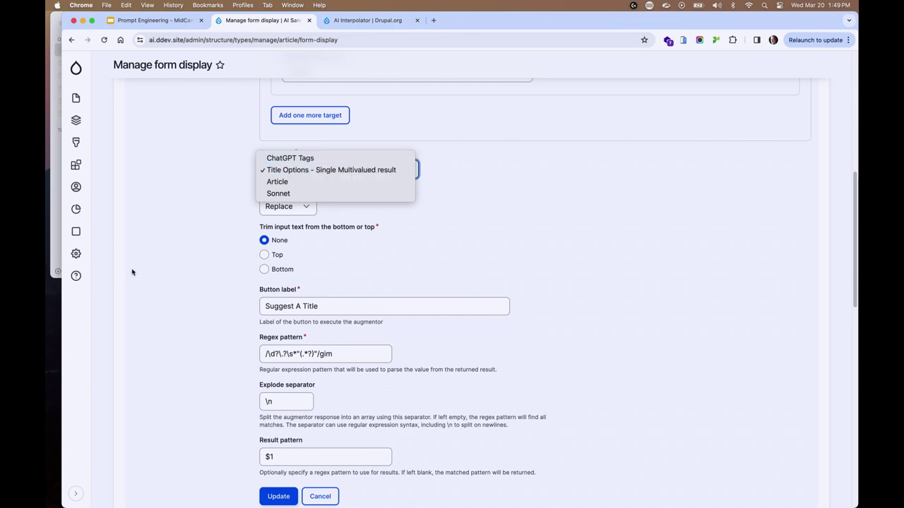
pyautogui.click(159, 262)
pyautogui.moveTo(69, 253)
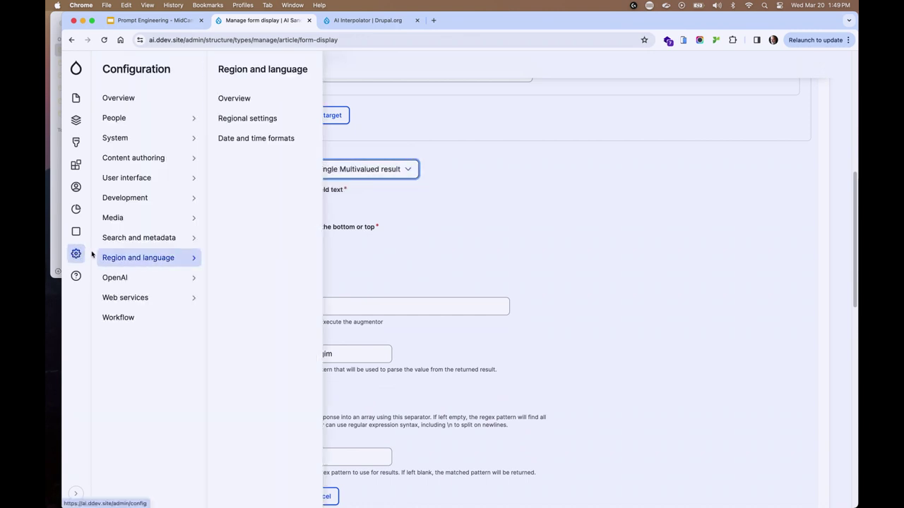
pyautogui.moveTo(126, 281)
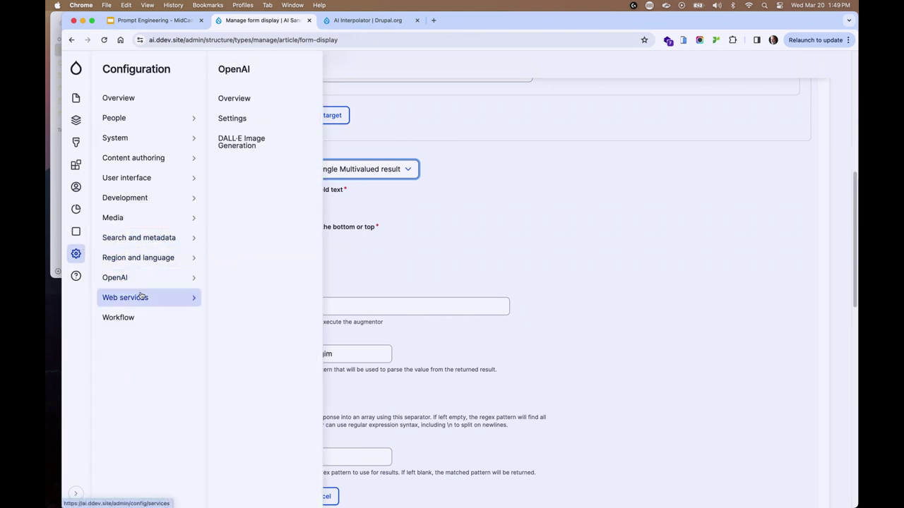
pyautogui.moveTo(178, 299)
pyautogui.click(241, 117)
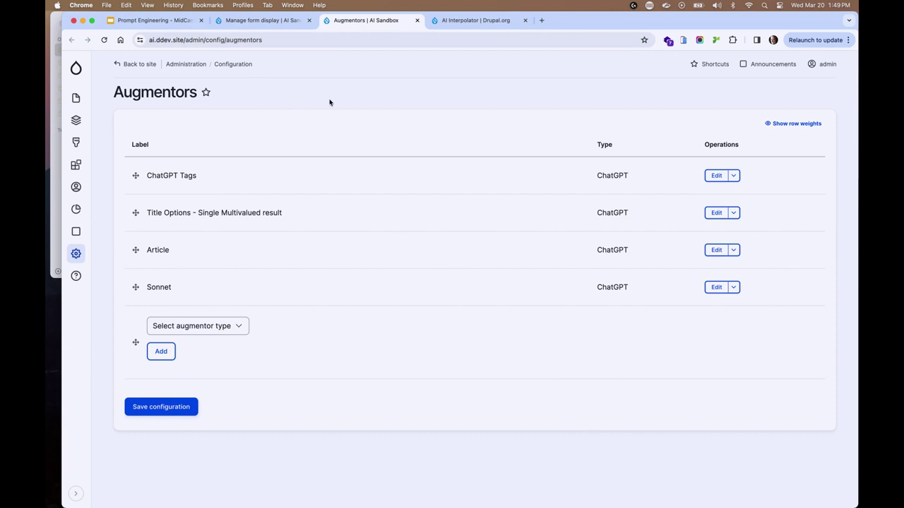
# - Close the Augmentors, form display and AI Interpolator tabs, and present the OpenAI and Augmentor AI comparison slide full screen in Google Slides
pyautogui.press('super+w')
pyautogui.press('super+w')
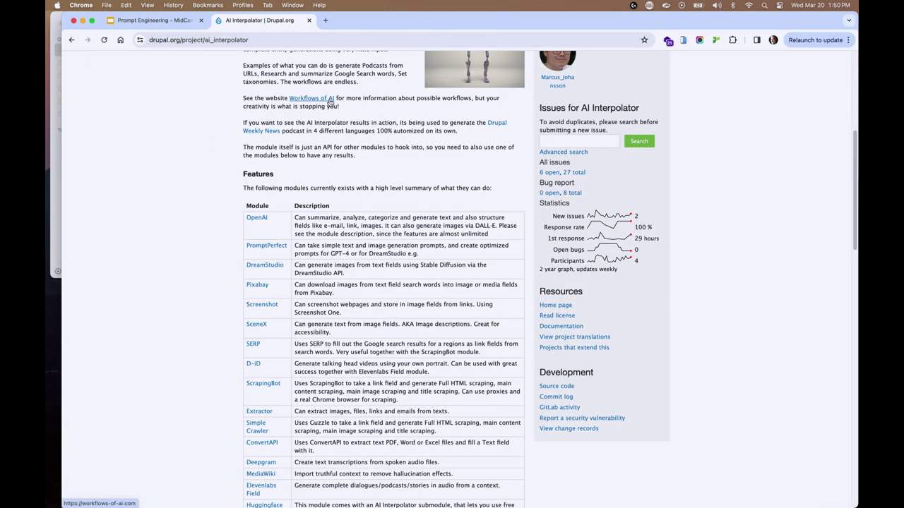
pyautogui.press('super+w')
pyautogui.press('Right')
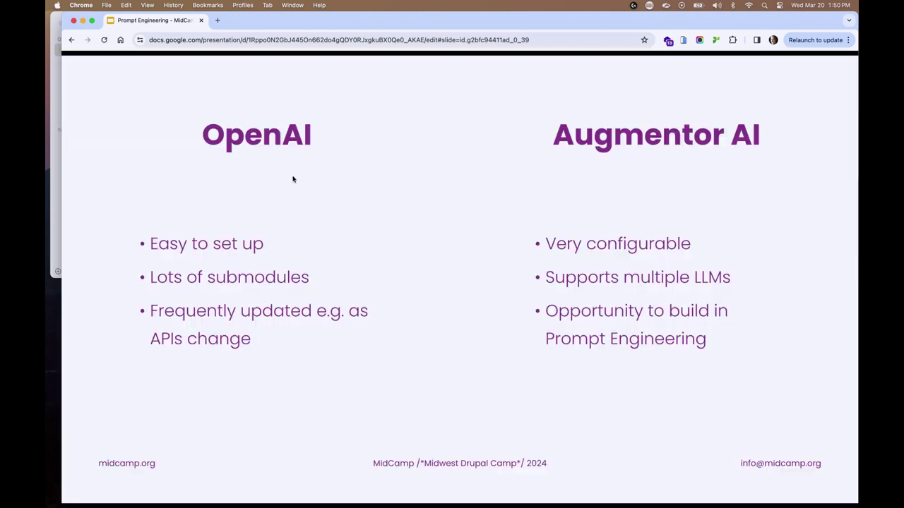
pyautogui.press('ctrl+super+f')
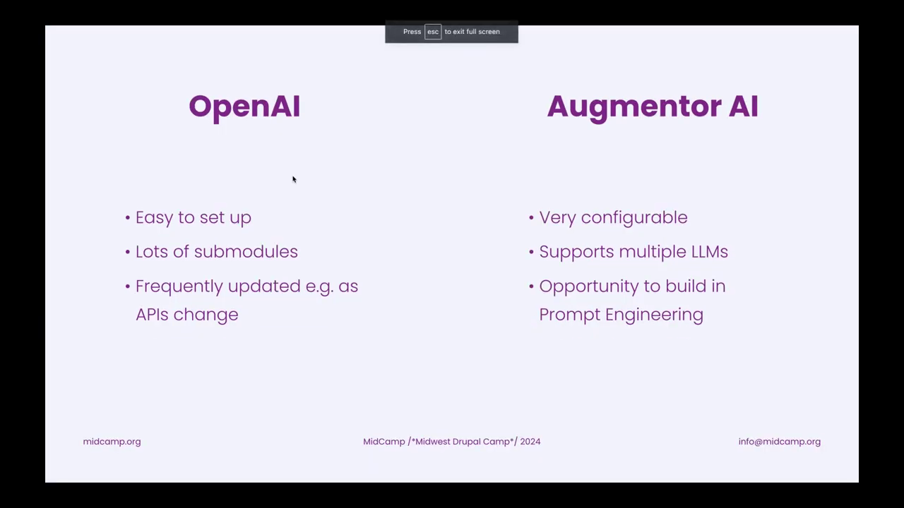